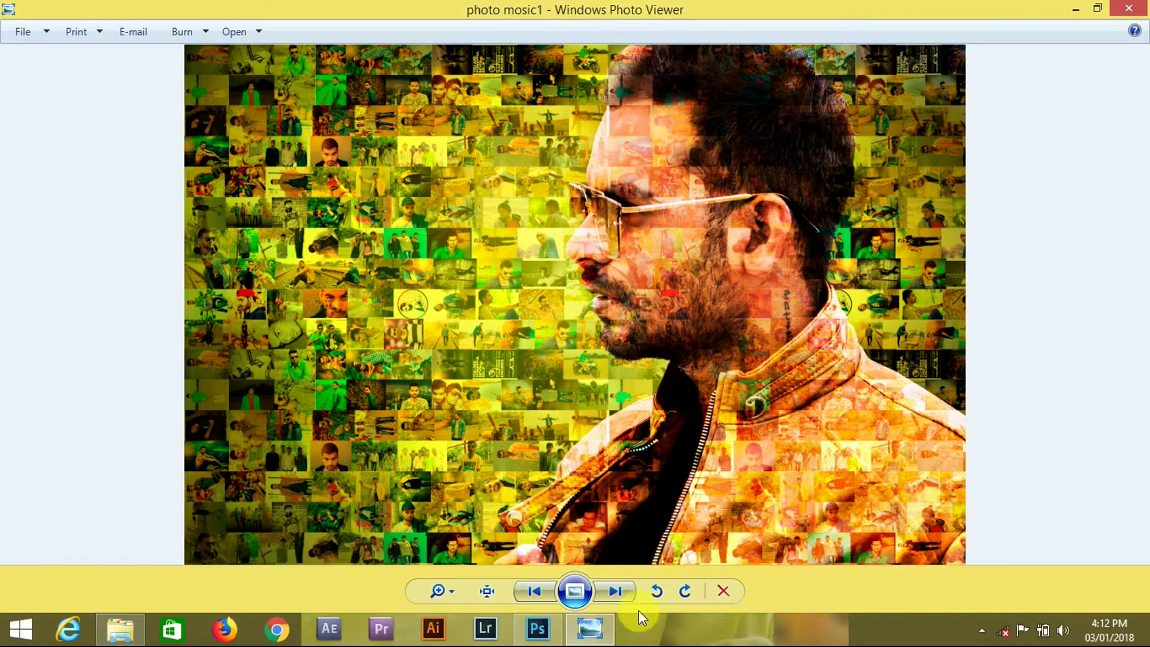
- Play the finished yellow mosaic as a full-screen slideshow, then close Windows Photo Viewer
{"action": "left_click", "coordinate": [575, 592]}
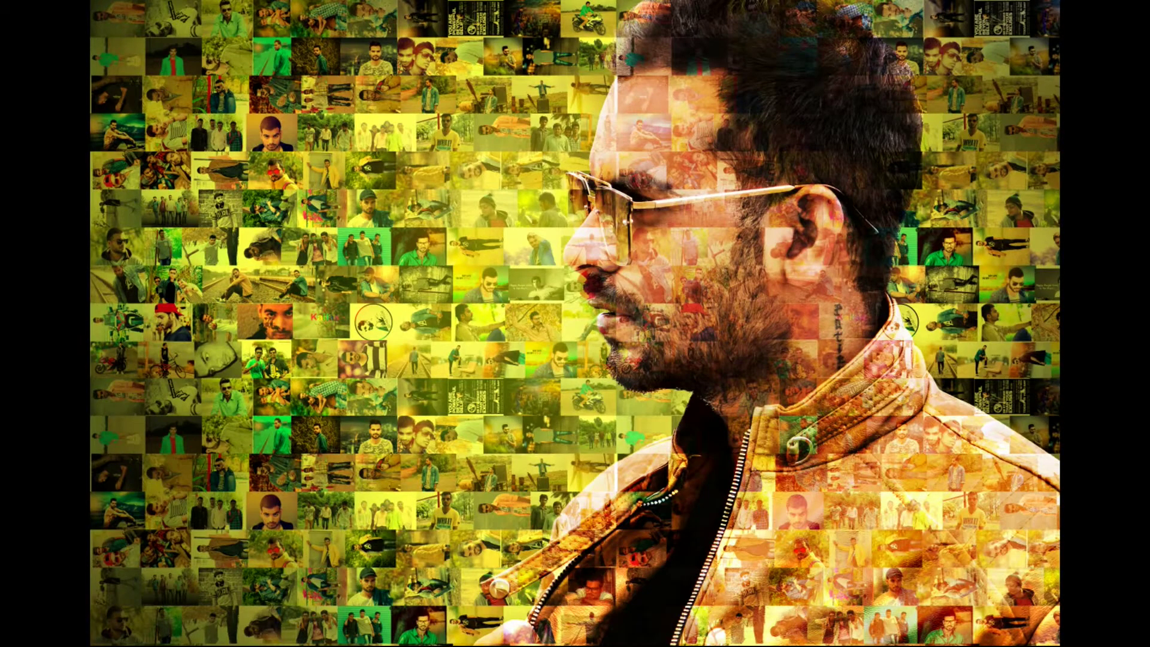
{"action": "key", "text": "Escape"}
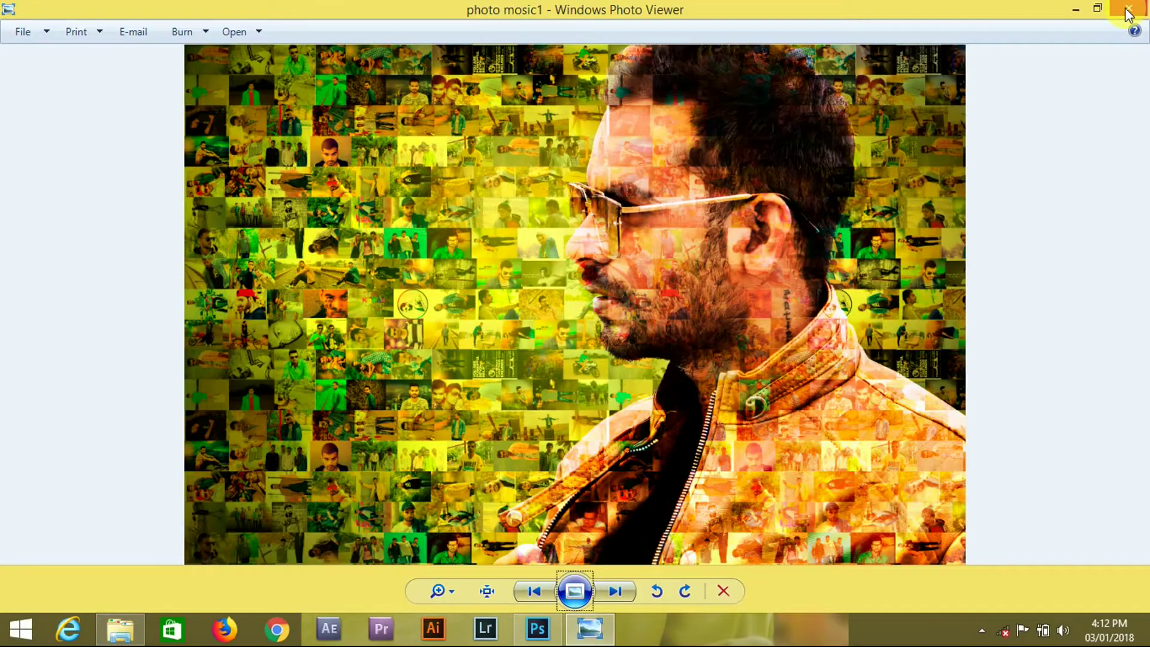
{"action": "left_click", "coordinate": [1128, 13]}
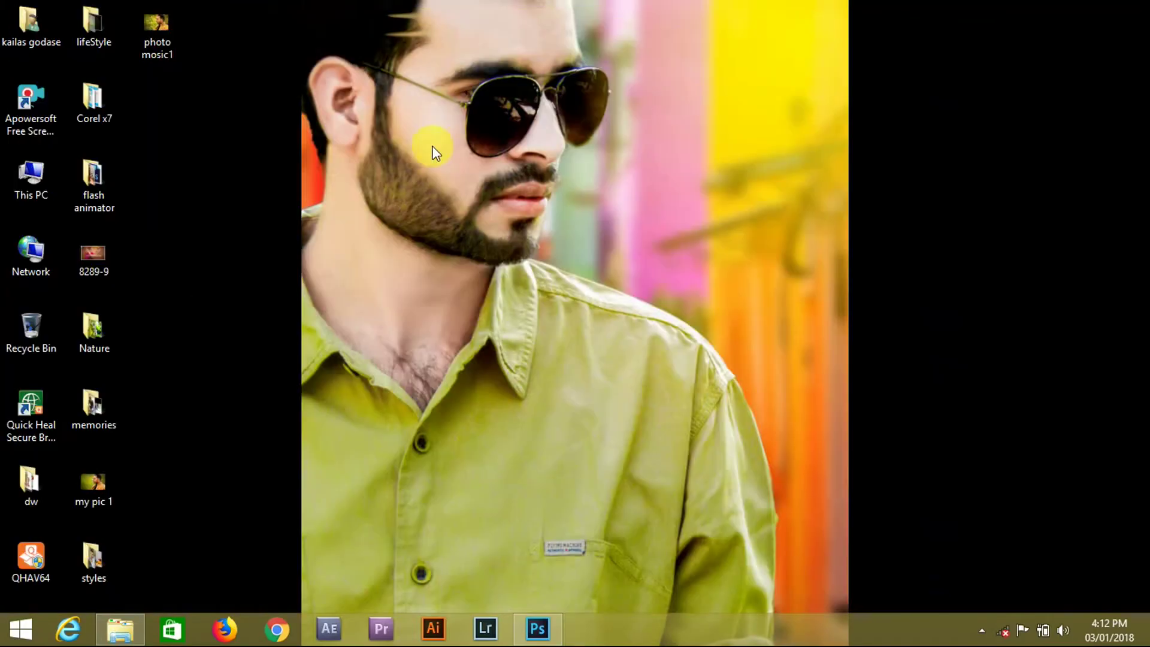
- Browse the portrait thumbnails in the desktop styles folder, then return to the Photoshop portrait
{"action": "double_click", "coordinate": [93, 549]}
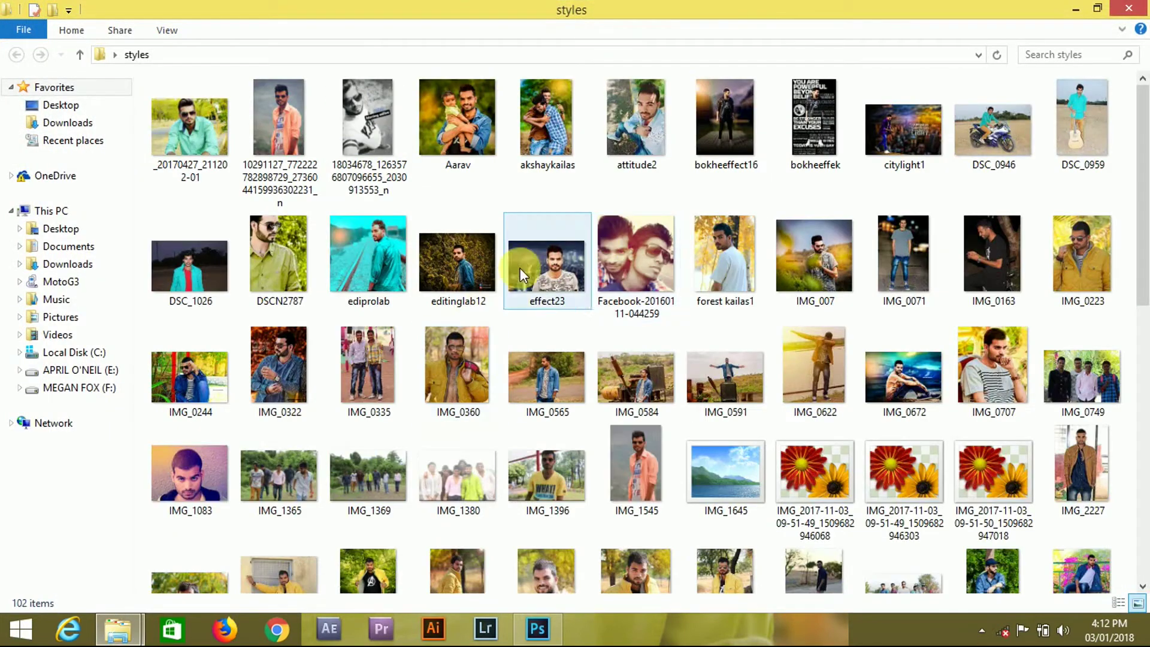
{"action": "left_click_drag", "start_coordinate": [1145, 141], "coordinate": [1145, 143]}
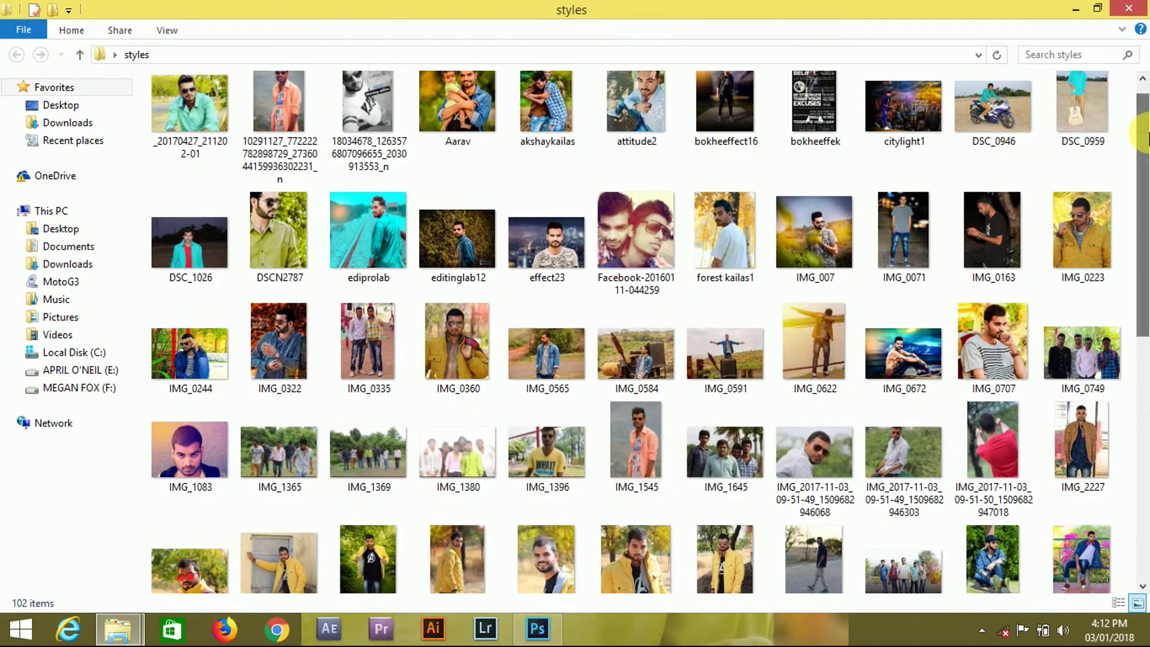
{"action": "left_click", "coordinate": [1076, 9]}
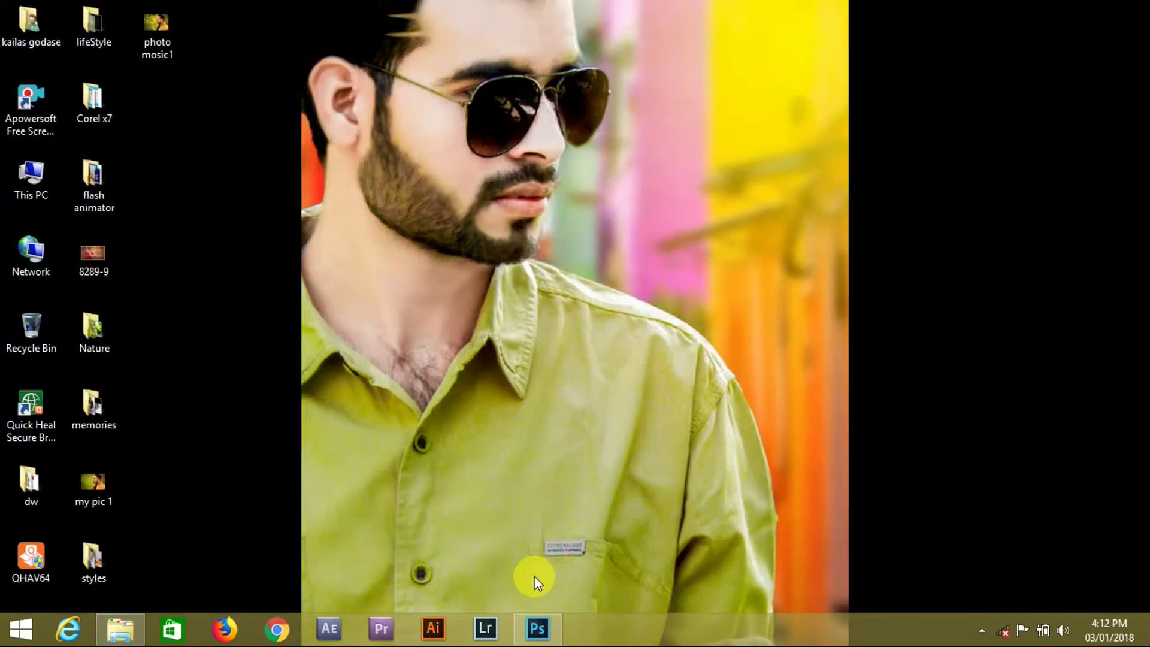
{"action": "left_click", "coordinate": [538, 630]}
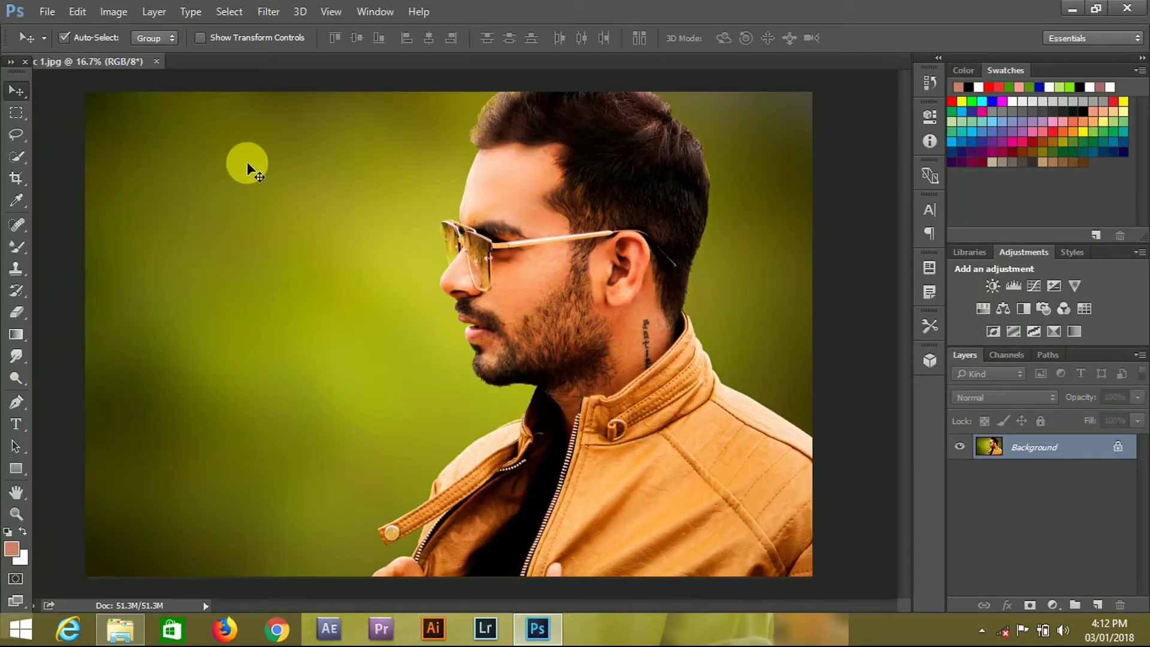
- Run Contact Sheet II on the desktop styles folder, keeping inch units and a 10×10 thumbnail grid
{"action": "left_click", "coordinate": [42, 10]}
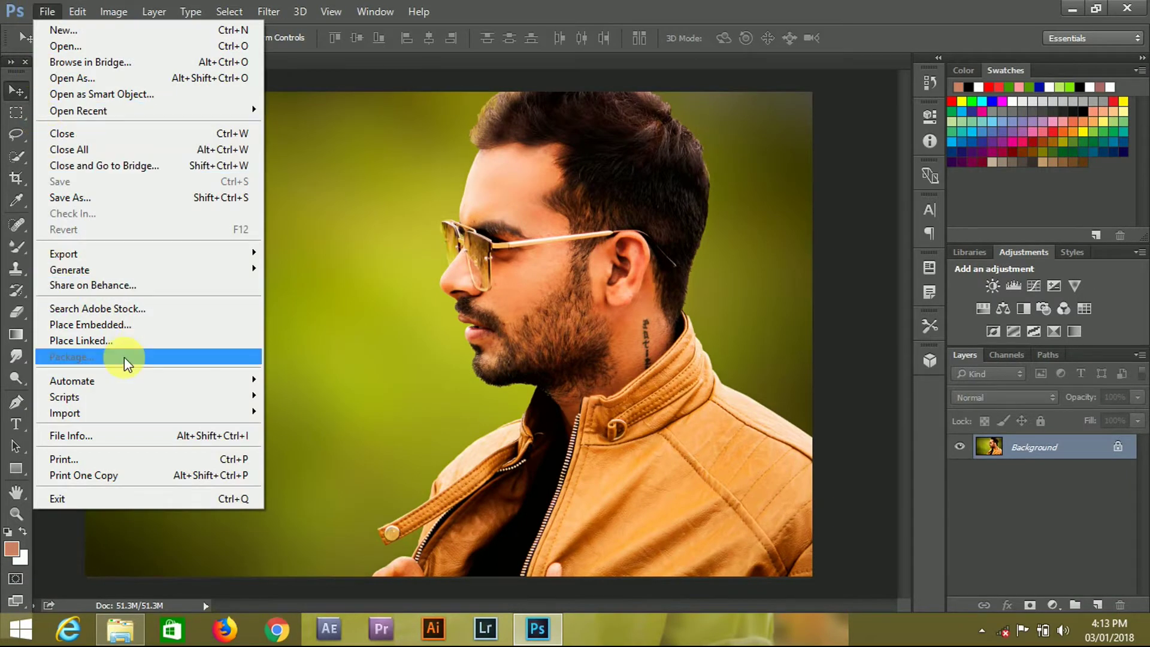
{"action": "mouse_move", "coordinate": [71, 381]}
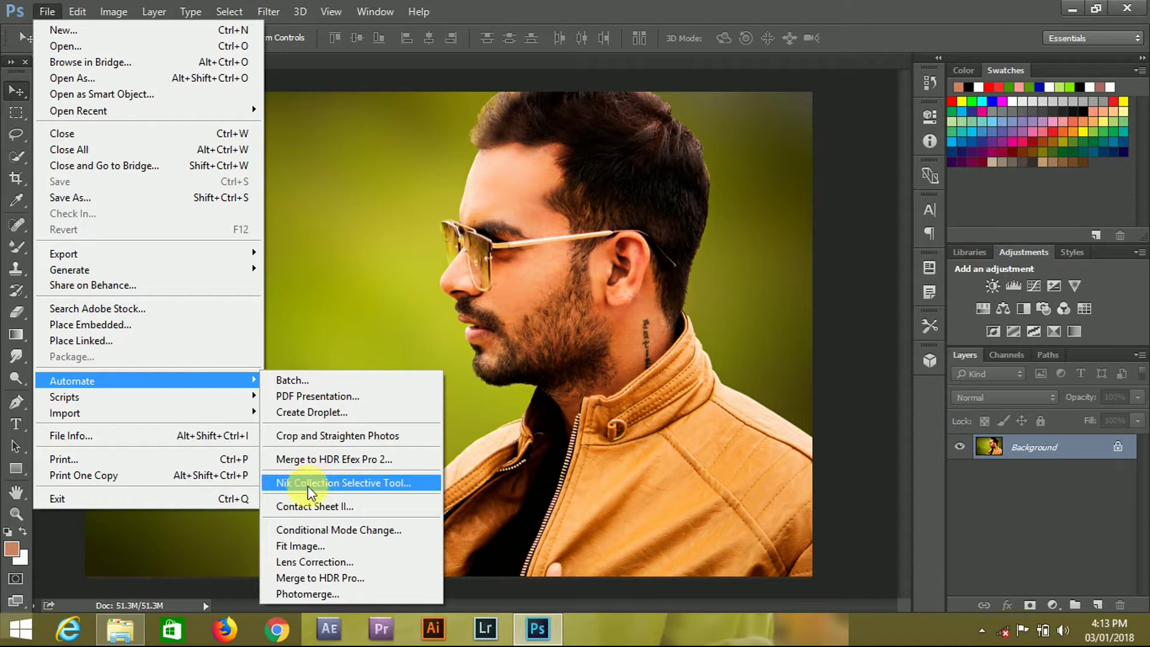
{"action": "left_click", "coordinate": [307, 504]}
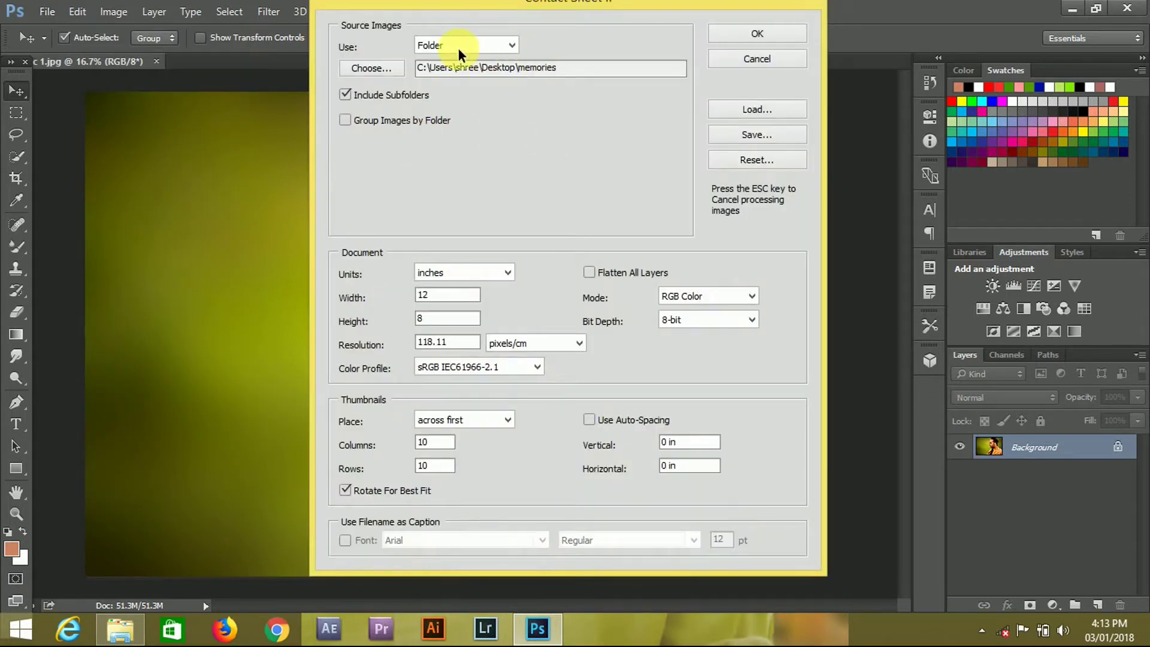
{"action": "left_click", "coordinate": [458, 48]}
{"action": "left_click", "coordinate": [370, 67]}
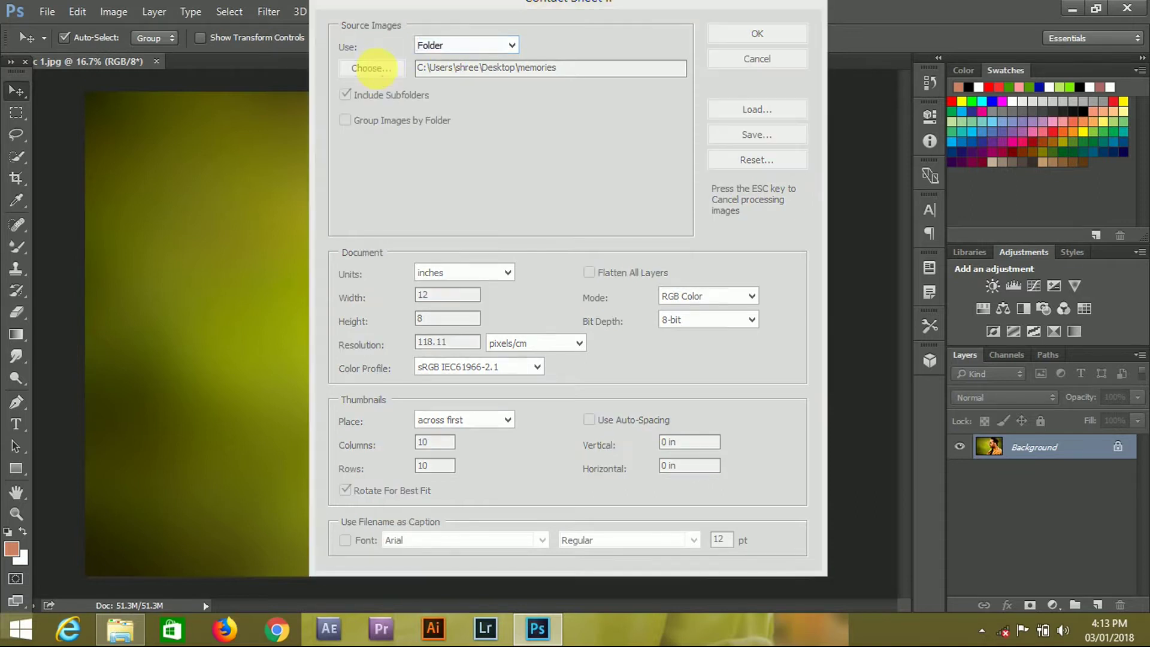
{"action": "left_click_drag", "start_coordinate": [692, 320], "coordinate": [689, 358]}
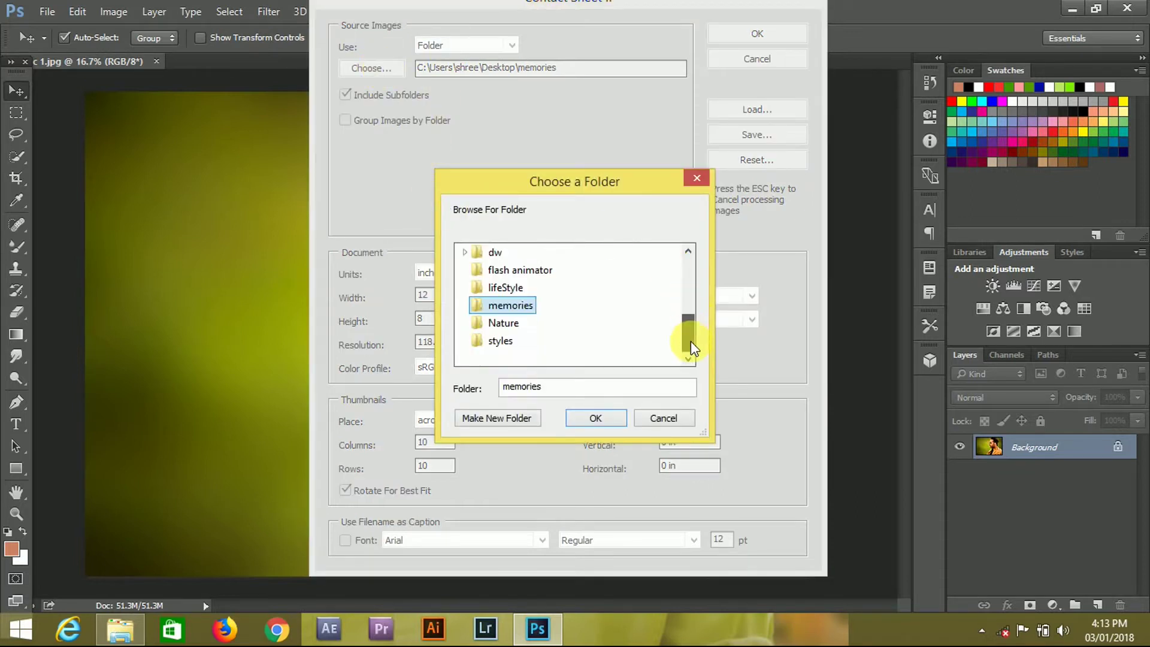
{"action": "left_click", "coordinate": [526, 340]}
{"action": "left_click", "coordinate": [593, 418]}
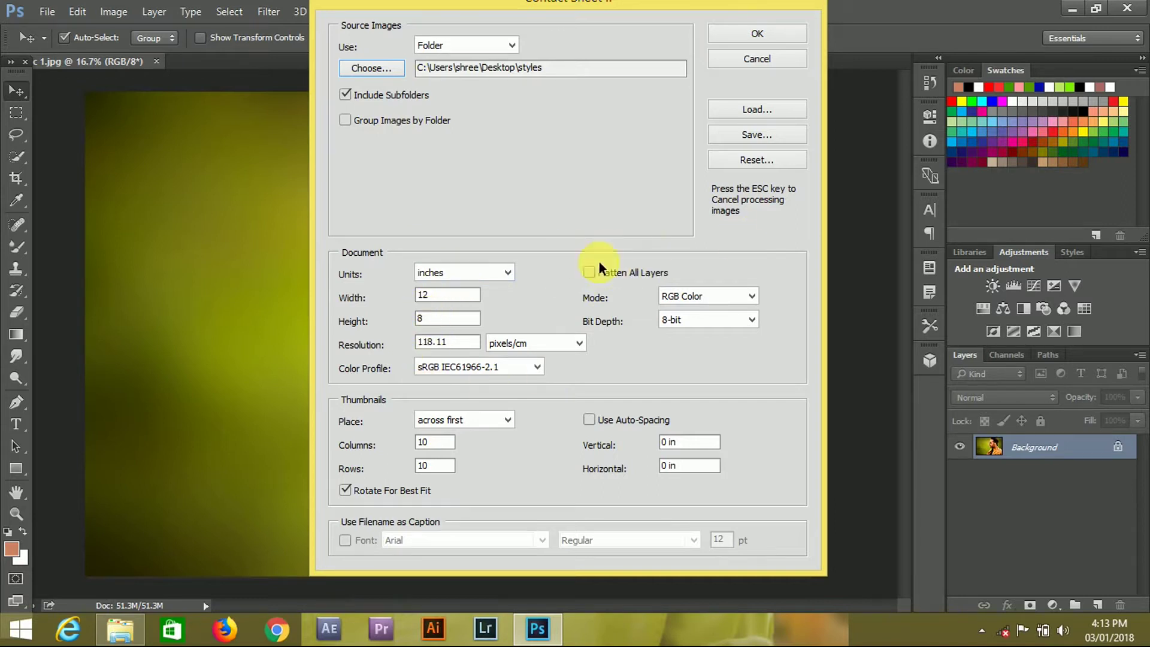
{"action": "left_click", "coordinate": [448, 276]}
{"action": "left_click", "coordinate": [448, 276]}
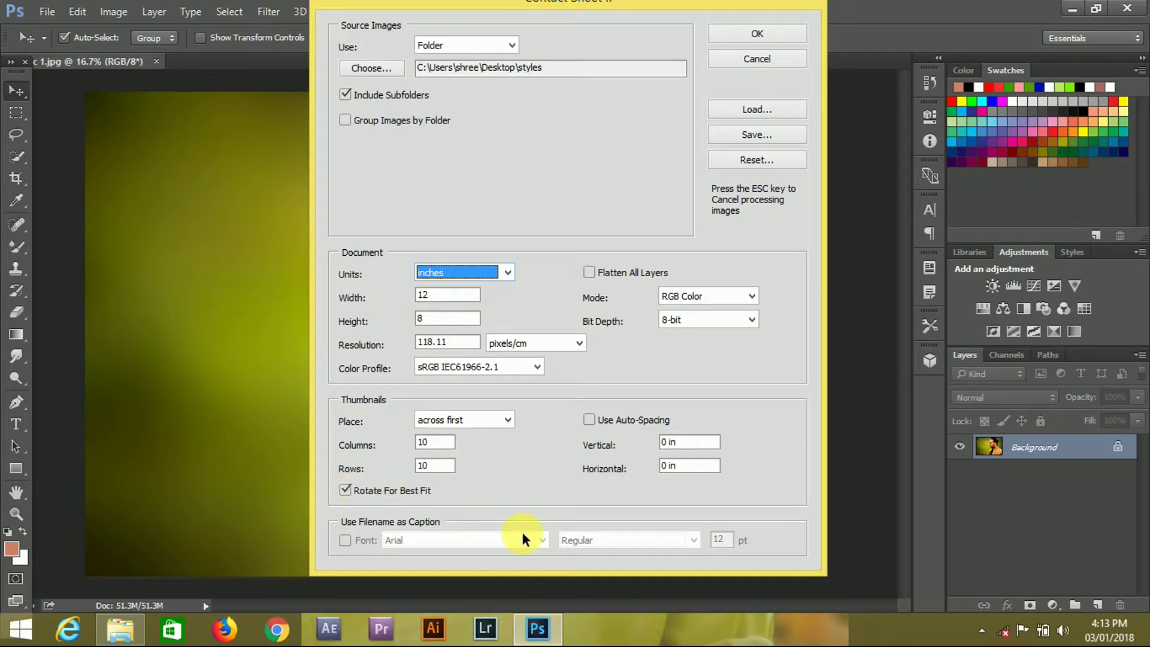
{"action": "left_click", "coordinate": [756, 34]}
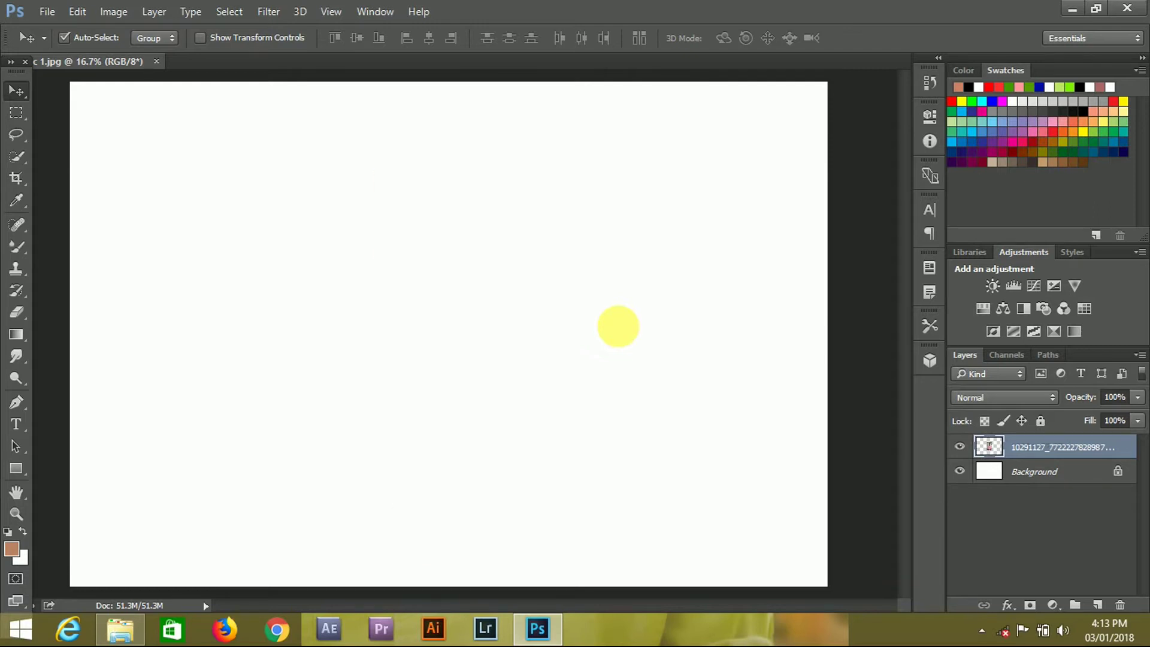
- Zoom into the top row and nudge the black-and-white and teal-shirt photos left
{"action": "left_click", "coordinate": [422, 531]}
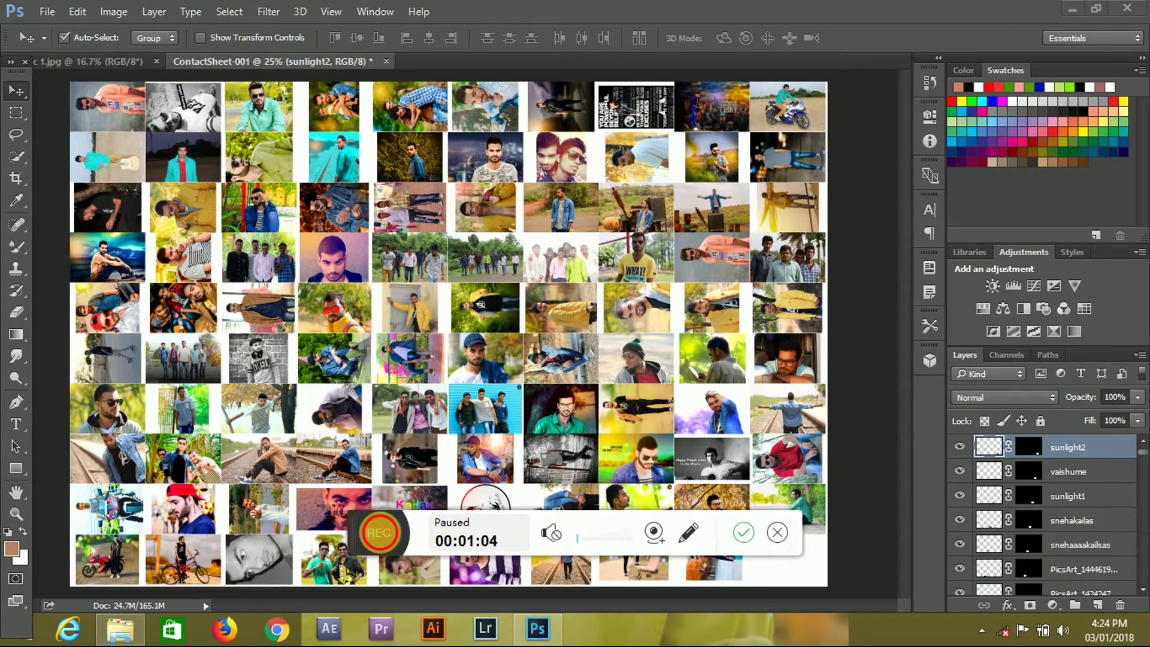
{"action": "left_click", "coordinate": [378, 531]}
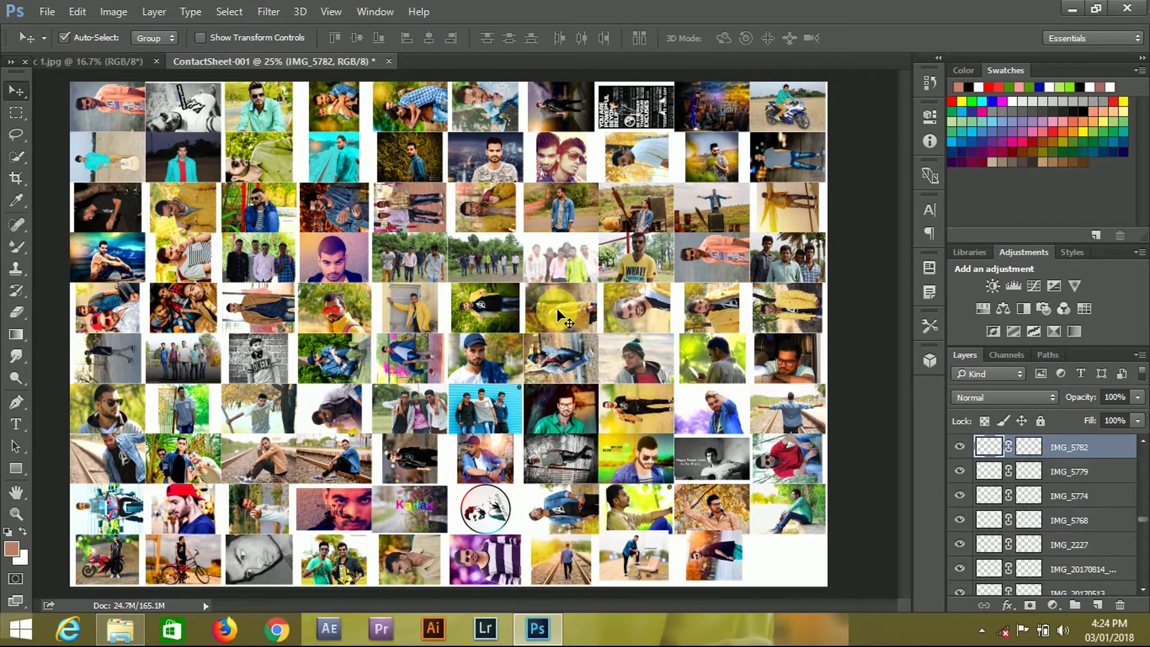
{"action": "left_click", "coordinate": [188, 98]}
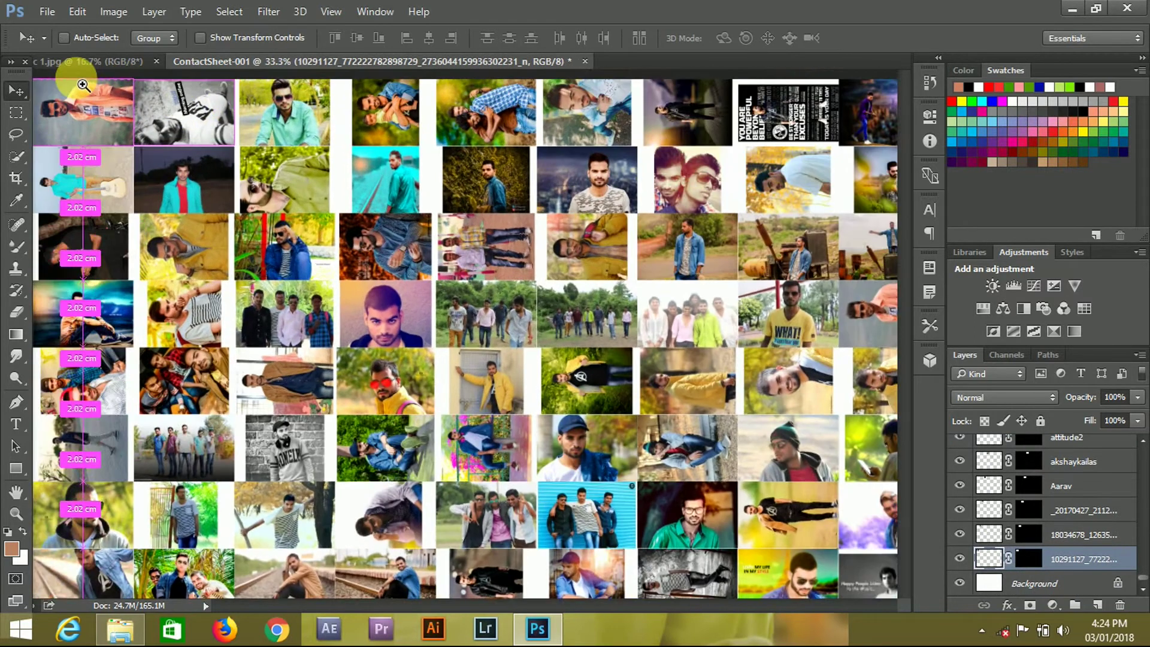
{"action": "left_click", "coordinate": [82, 85]}
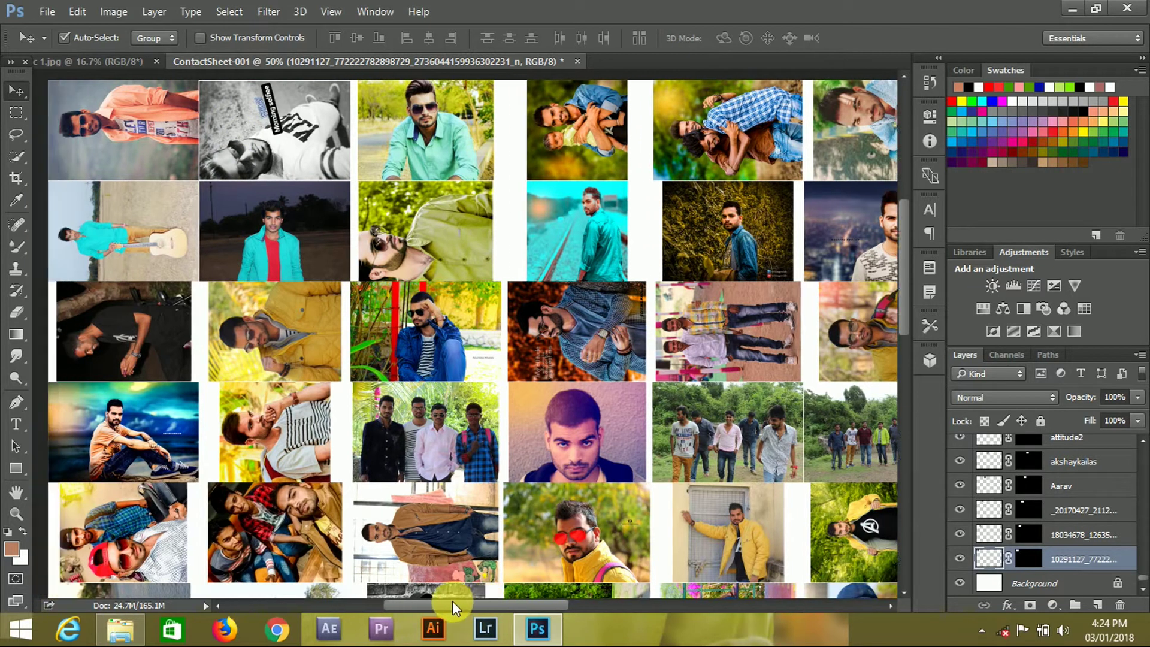
{"action": "left_click_drag", "start_coordinate": [463, 602], "coordinate": [447, 600]}
{"action": "left_click", "coordinate": [330, 146]}
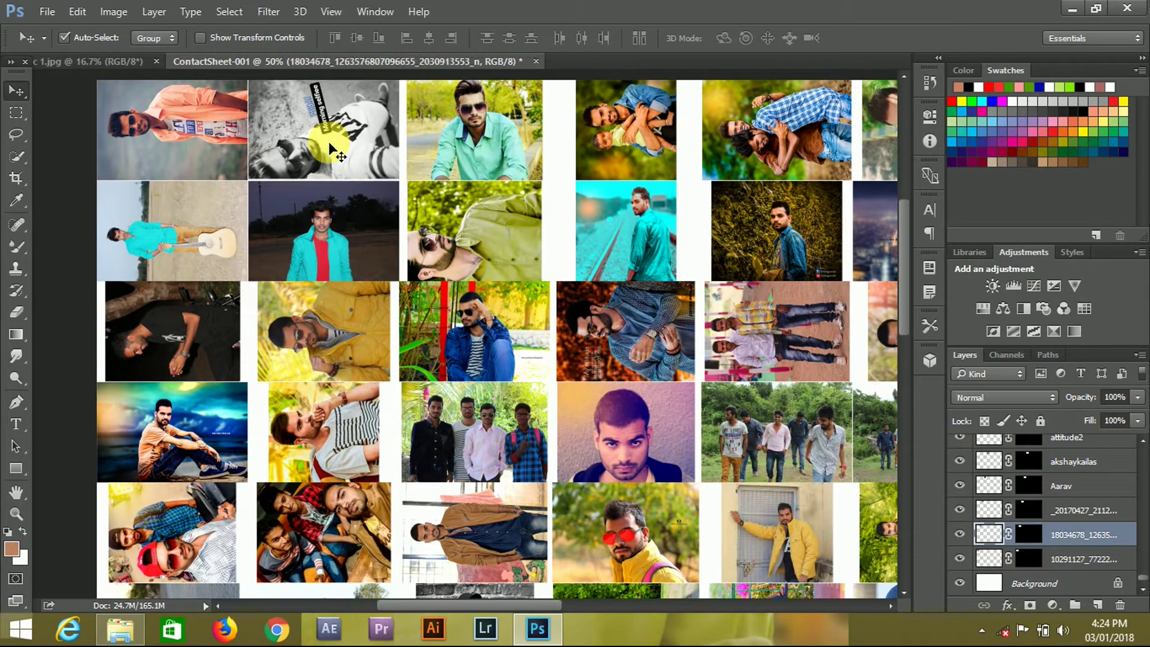
{"action": "key", "text": "Left"}
{"action": "key", "text": "Left"}
{"action": "key", "text": "Left"}
{"action": "left_click", "coordinate": [463, 153]}
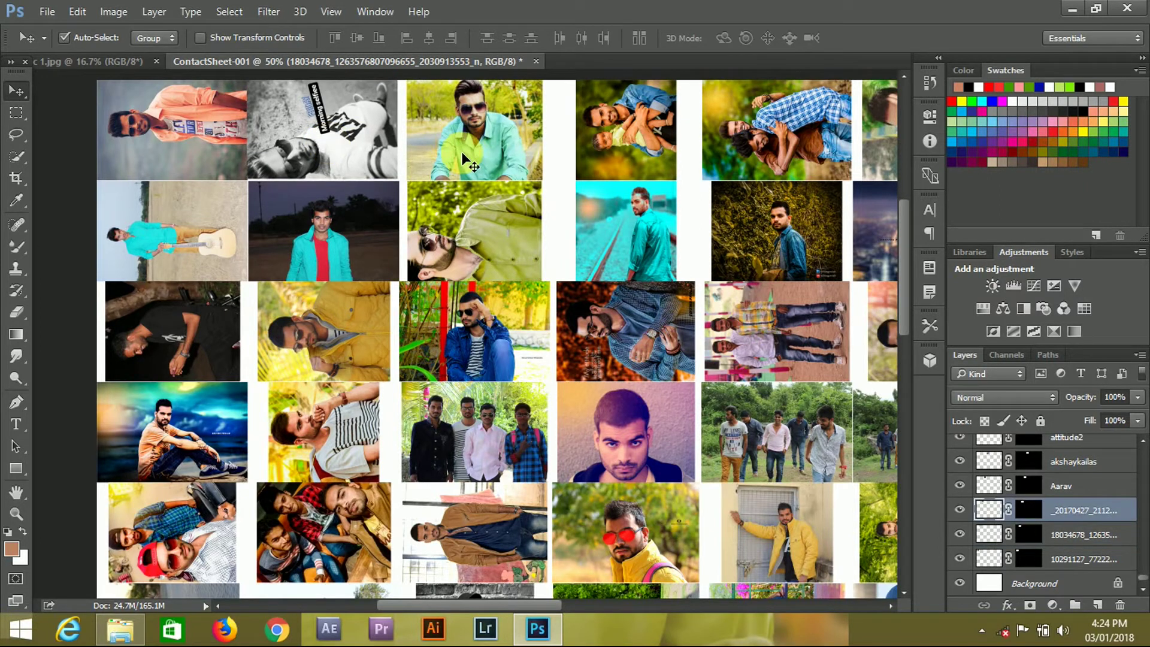
{"action": "key", "text": "shift+Left"}
{"action": "key", "text": "shift+Left"}
{"action": "key", "text": "shift+Left"}
{"action": "key", "text": "shift+Left"}
{"action": "key", "text": "shift+Left"}
{"action": "key", "text": "shift+Left"}
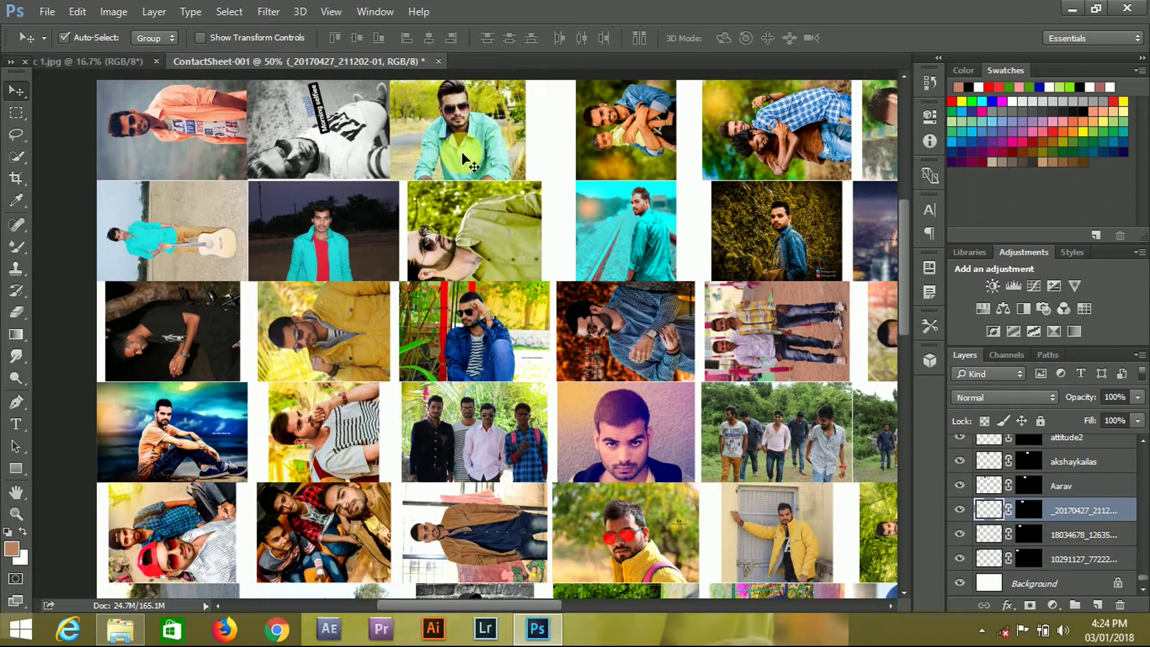
{"action": "key", "text": "Right"}
{"action": "key", "text": "Right"}
{"action": "key", "text": "Right"}
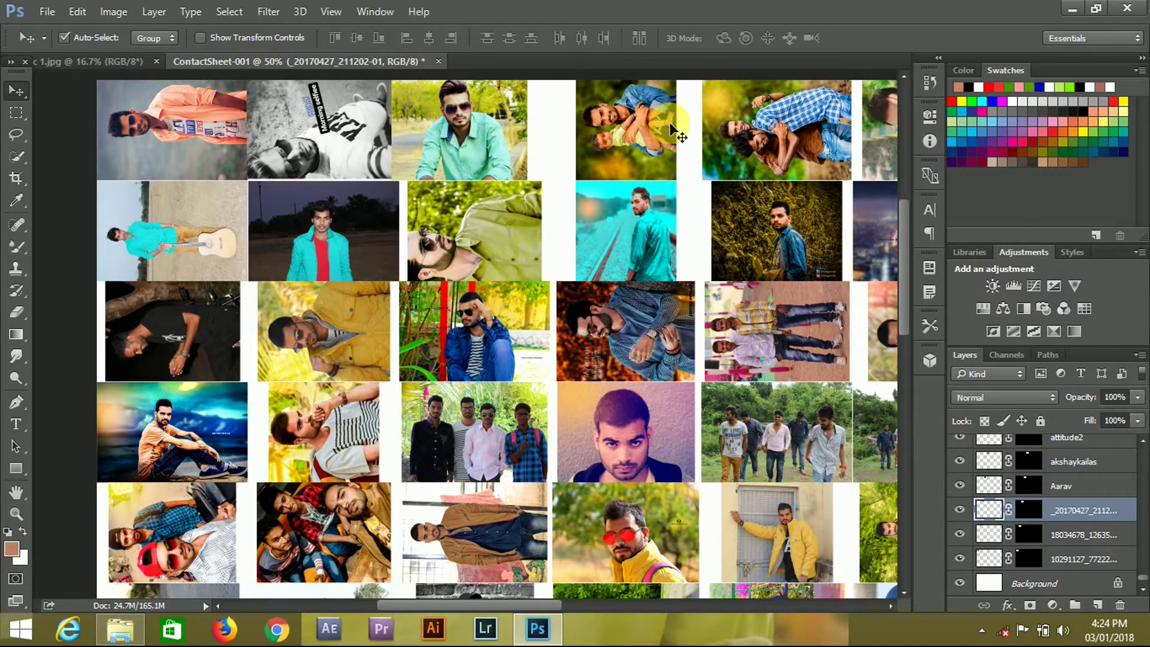
- Slide the father-and-son, blue-checked-shirt and attitude2 photos left to close their gaps
{"action": "left_click", "coordinate": [665, 127]}
{"action": "key", "text": "shift+Left"}
{"action": "key", "text": "shift+Left"}
{"action": "key", "text": "shift+Left"}
{"action": "key", "text": "shift+Left"}
{"action": "key", "text": "shift+Left"}
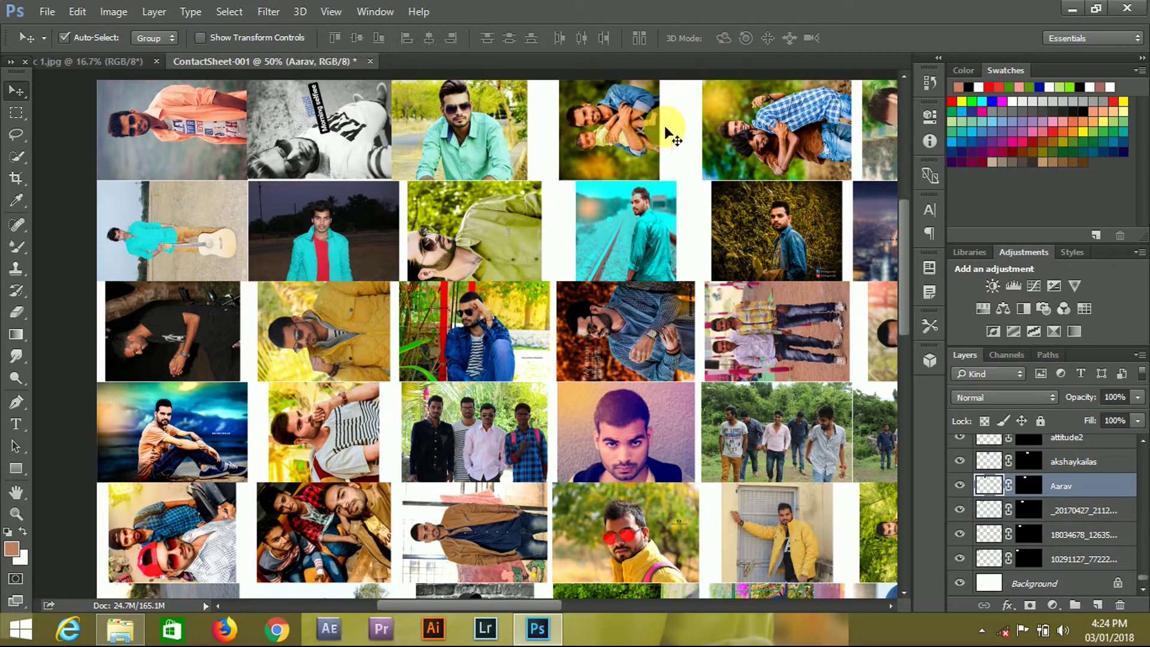
{"action": "key", "text": "shift+Left"}
{"action": "key", "text": "shift+Left"}
{"action": "key", "text": "shift+Left"}
{"action": "key", "text": "shift+Left"}
{"action": "key", "text": "shift+Left"}
{"action": "key", "text": "shift+Left"}
{"action": "key", "text": "shift+Left"}
{"action": "key", "text": "shift+Left"}
{"action": "key", "text": "shift+Left"}
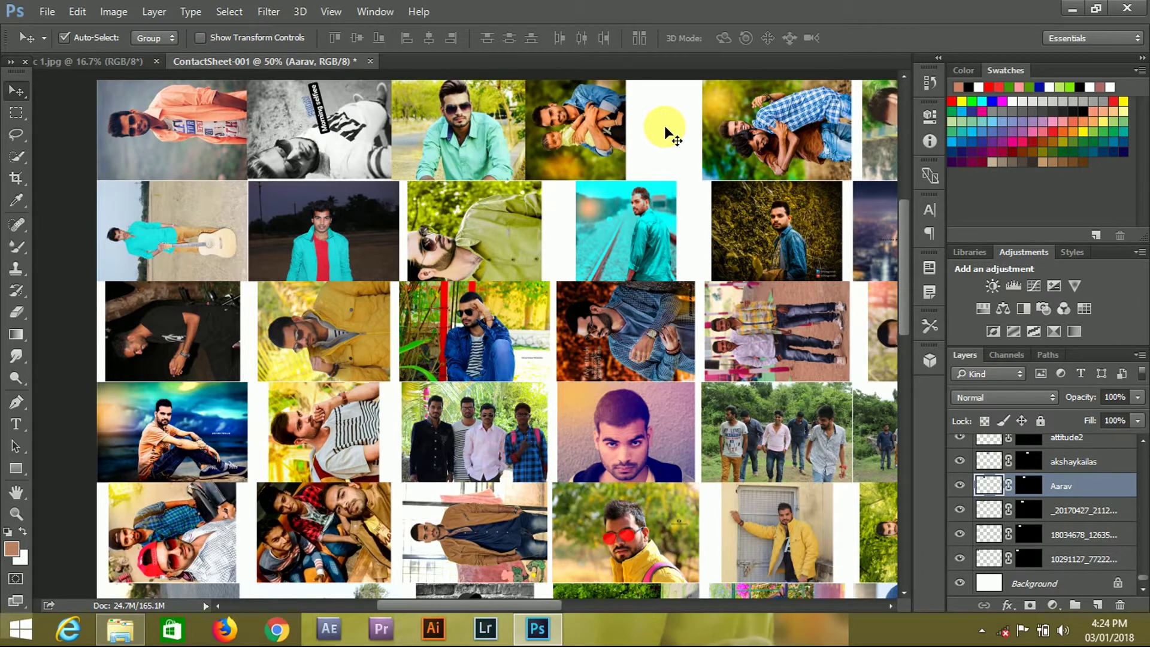
{"action": "left_click", "coordinate": [765, 133]}
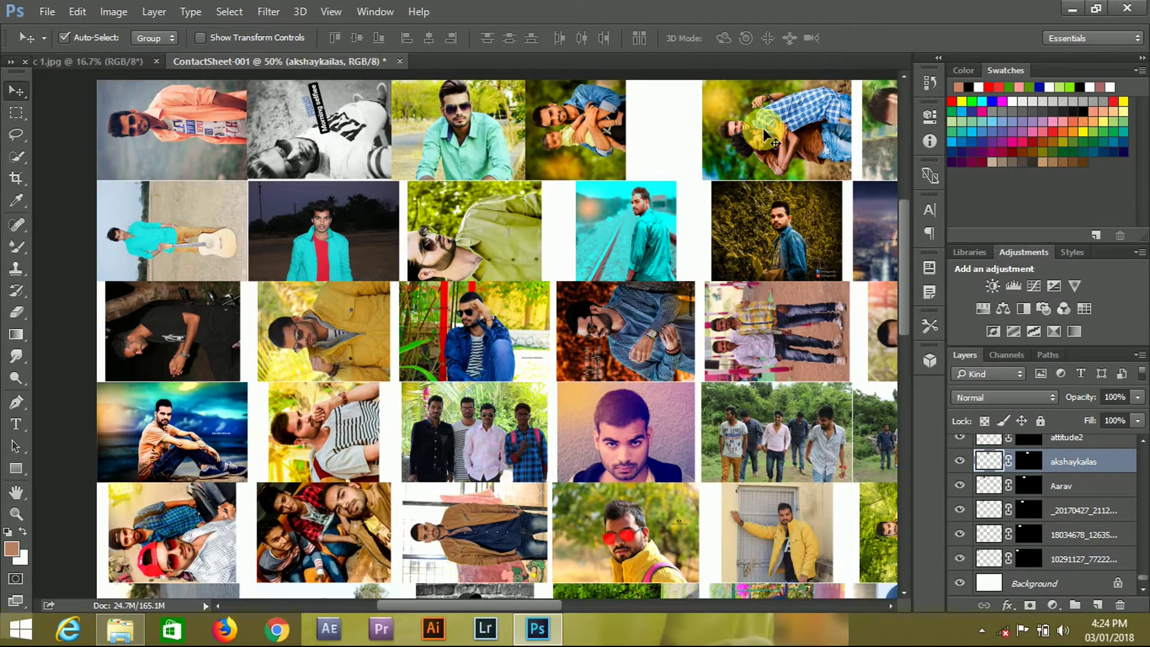
{"action": "key", "text": "shift+Left"}
{"action": "key", "text": "shift+Left"}
{"action": "key", "text": "shift+Left"}
{"action": "key", "text": "shift+Left"}
{"action": "key", "text": "shift+Left"}
{"action": "key", "text": "shift+Left"}
{"action": "key", "text": "shift+Left"}
{"action": "key", "text": "shift+Left"}
{"action": "key", "text": "shift+Left"}
{"action": "key", "text": "shift+Left"}
{"action": "key", "text": "shift+Left"}
{"action": "key", "text": "shift+Left"}
{"action": "key", "text": "shift+Left"}
{"action": "key", "text": "shift+Left"}
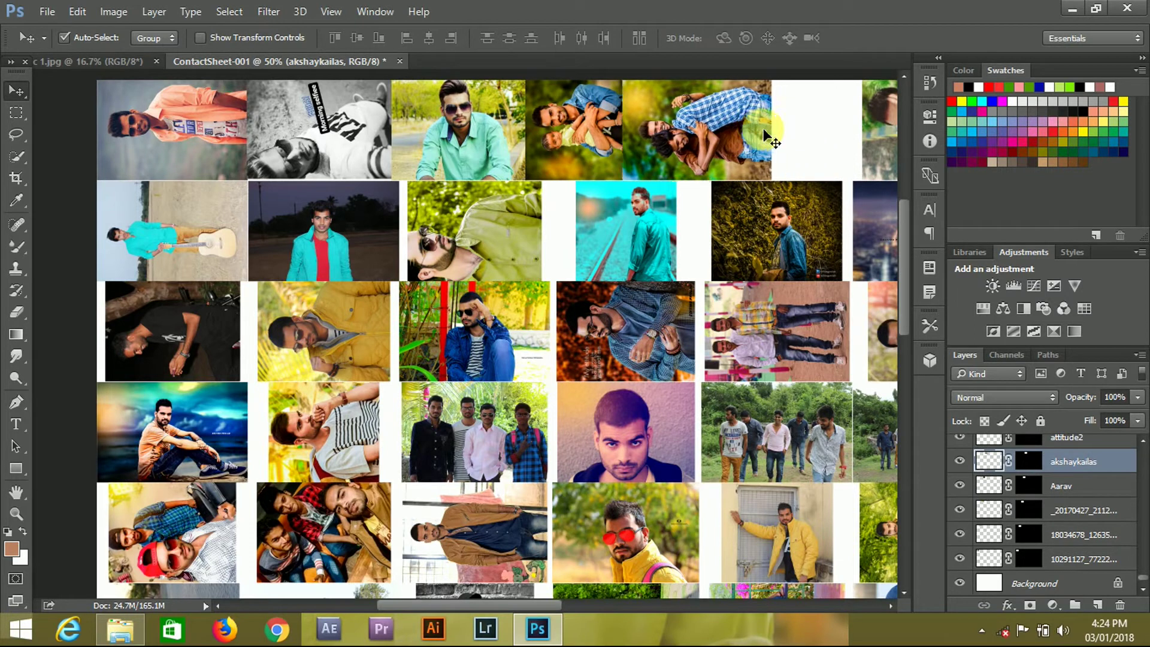
{"action": "key", "text": "shift+Right"}
{"action": "left_click", "coordinate": [879, 120]}
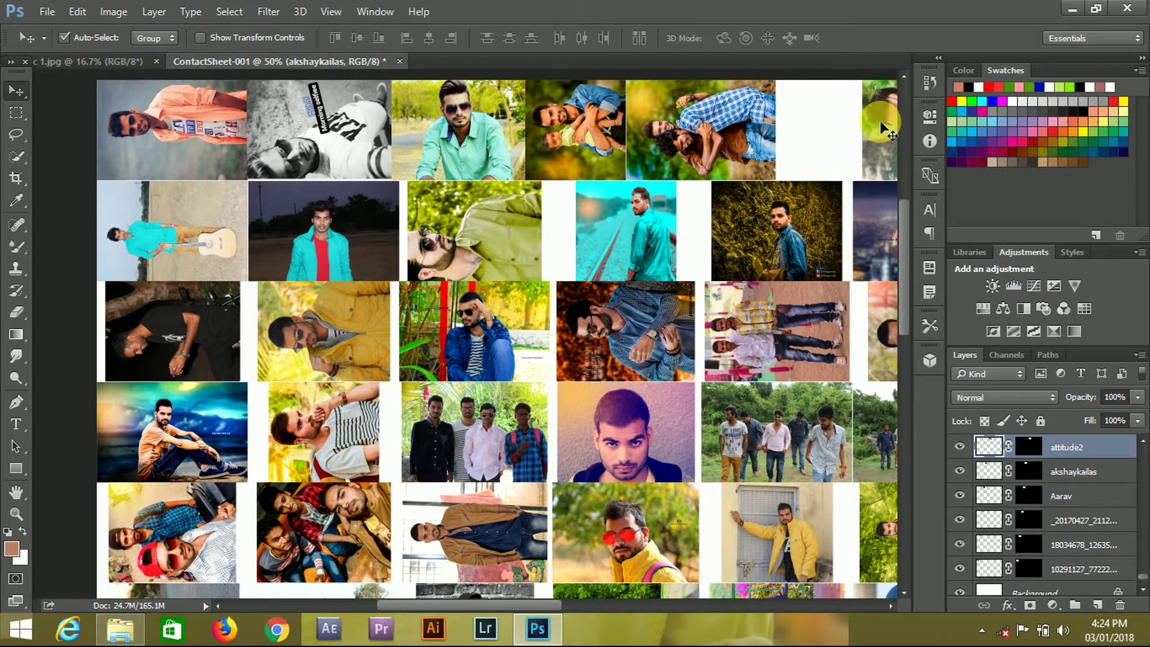
{"action": "key", "text": "shift+Left"}
{"action": "key", "text": "shift+Left"}
{"action": "key", "text": "shift+Left"}
{"action": "key", "text": "shift+Left"}
{"action": "key", "text": "shift+Left"}
{"action": "key", "text": "shift+Left"}
{"action": "key", "text": "shift+Left"}
{"action": "key", "text": "shift+Left"}
{"action": "key", "text": "shift+Left"}
{"action": "key", "text": "shift+Left"}
{"action": "key", "text": "shift+Left"}
{"action": "key", "text": "shift+Left"}
{"action": "key", "text": "shift+Left"}
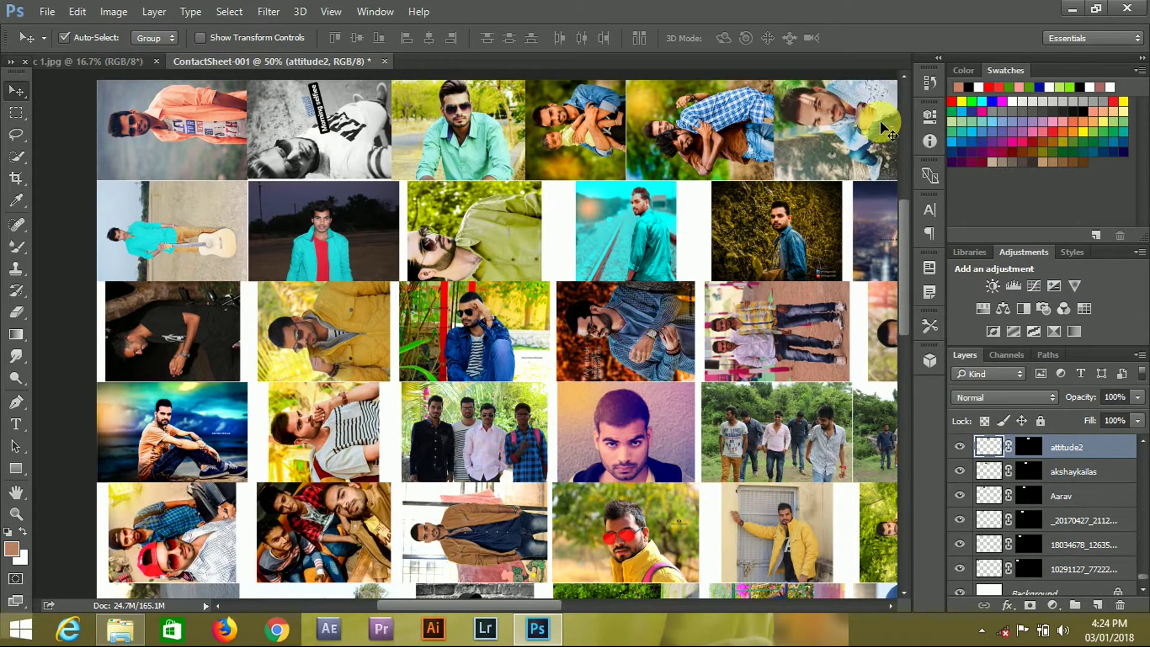
- Nudge another top-row photo left within the grid
{"action": "scroll", "coordinate": [879, 120], "scroll_direction": "down", "scroll_amount": 3}
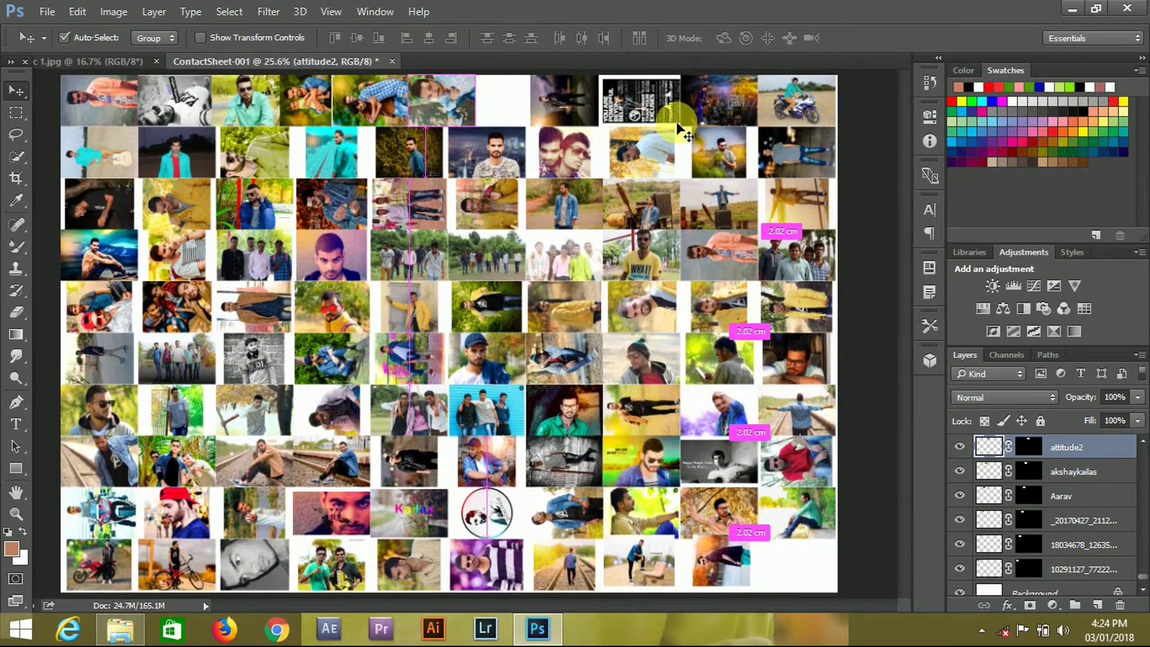
{"action": "key", "text": "shift+Left"}
{"action": "key", "text": "shift+Left"}
{"action": "key", "text": "shift+Left"}
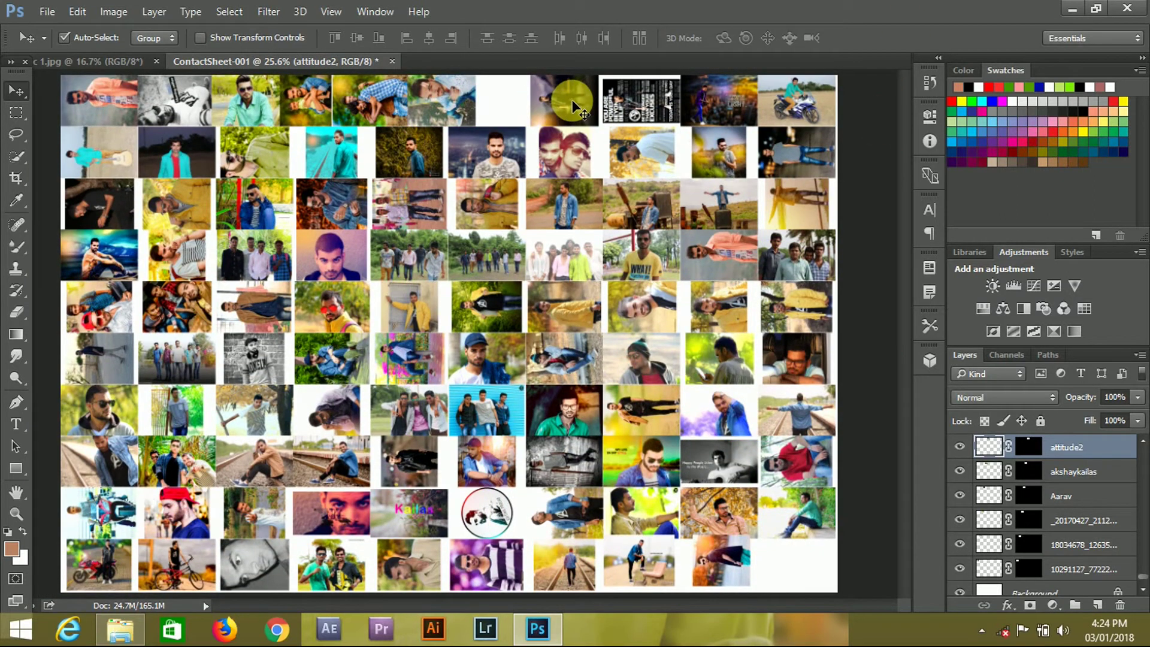
{"action": "key", "text": "ctrl+v"}
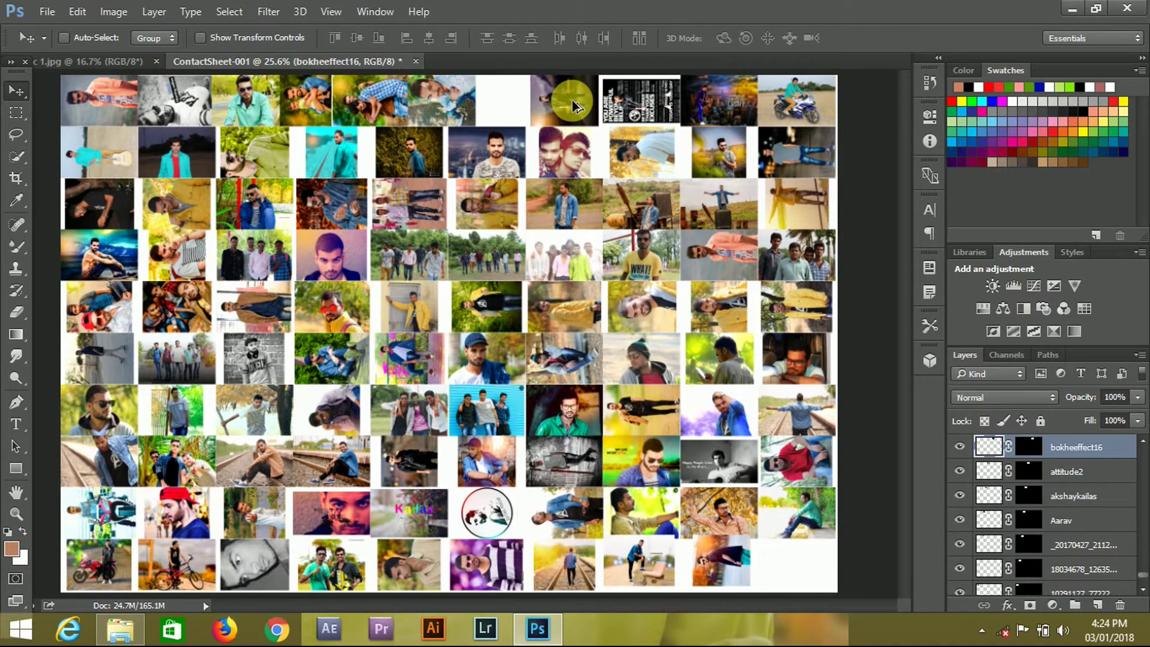
{"action": "left_click", "coordinate": [425, 533]}
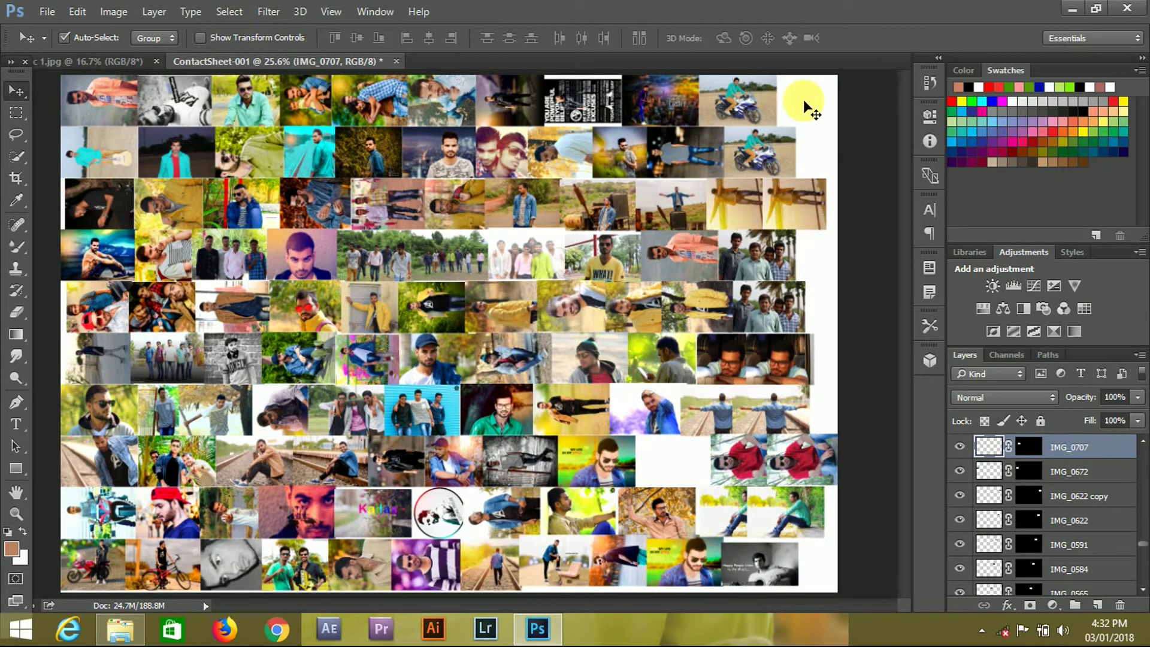
- Free-transform the black-and-white poster image, dragging its bottom down to fill the row height
{"action": "left_click", "coordinate": [569, 100]}
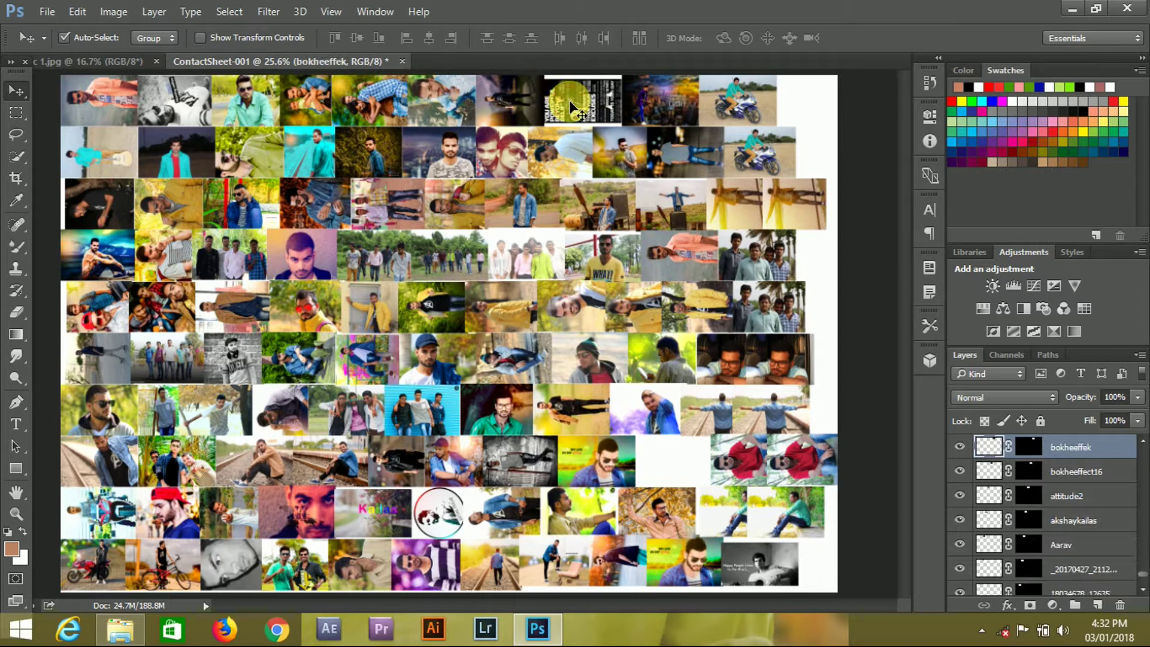
{"action": "key", "text": "ctrl+t"}
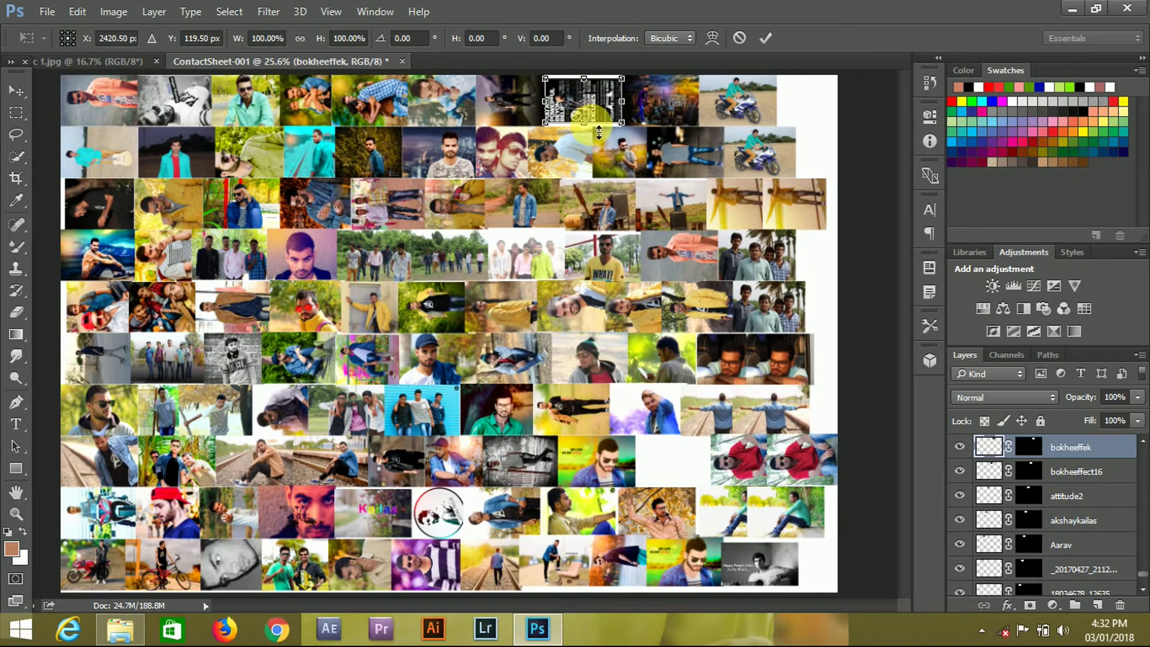
{"action": "left_click_drag", "start_coordinate": [595, 134], "coordinate": [593, 138]}
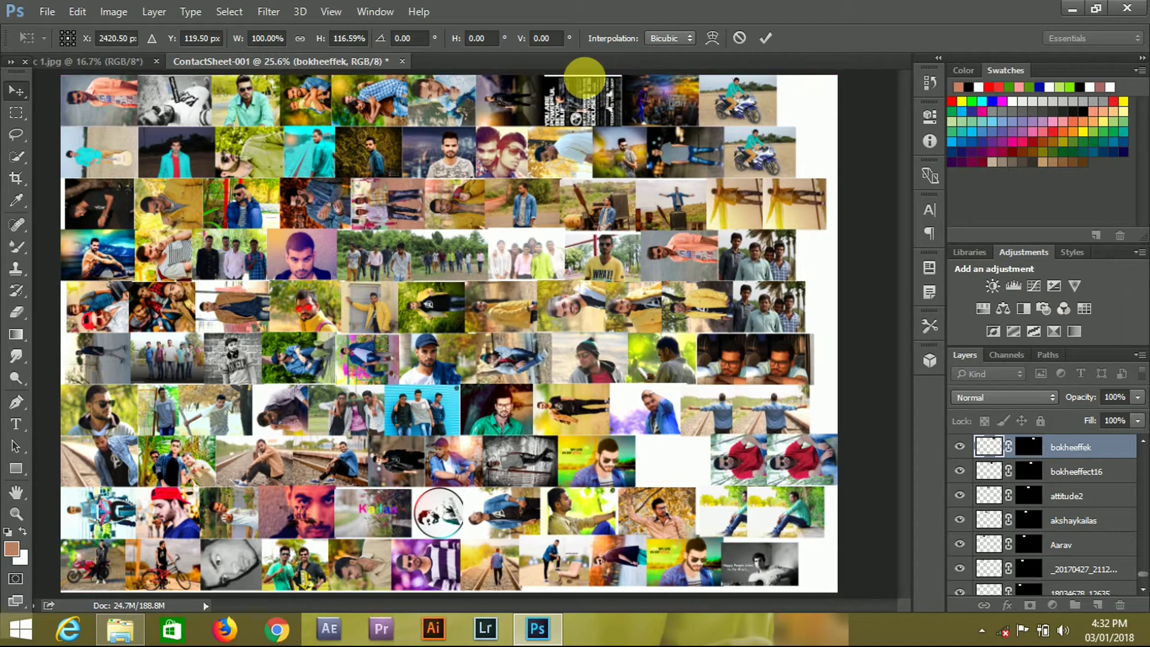
{"action": "key", "text": "Return"}
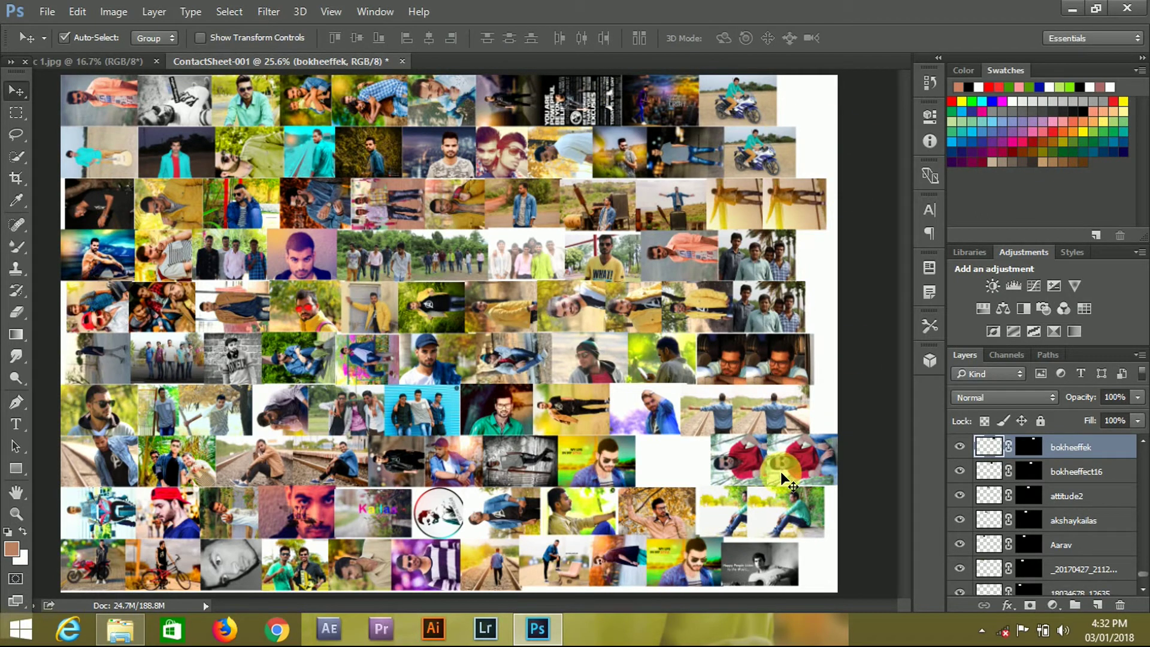
{"action": "left_click", "coordinate": [17, 112]}
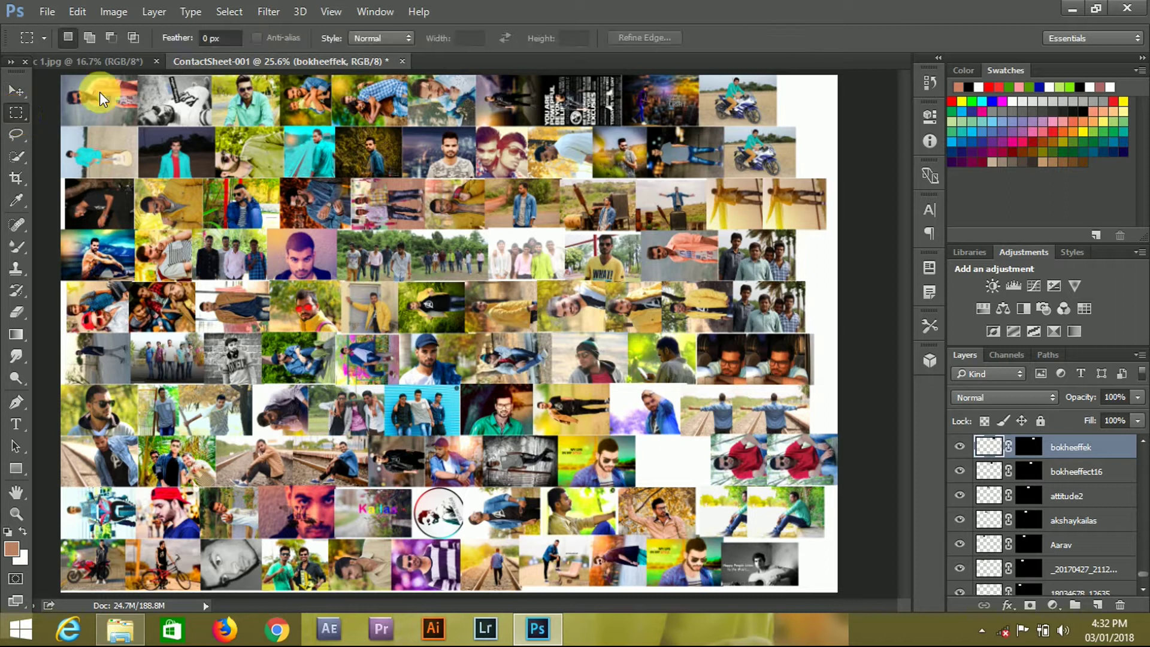
- Marquee-select the photo grid and crop the sheet to it, trimming the right white margin
{"action": "mouse_move", "coordinate": [61, 80]}
{"action": "left_mouse_down"}
{"action": "mouse_move", "coordinate": [378, 311]}
{"action": "mouse_move", "coordinate": [776, 526]}
{"action": "mouse_move", "coordinate": [788, 604]}
{"action": "mouse_move", "coordinate": [793, 594]}
{"action": "left_mouse_up"}
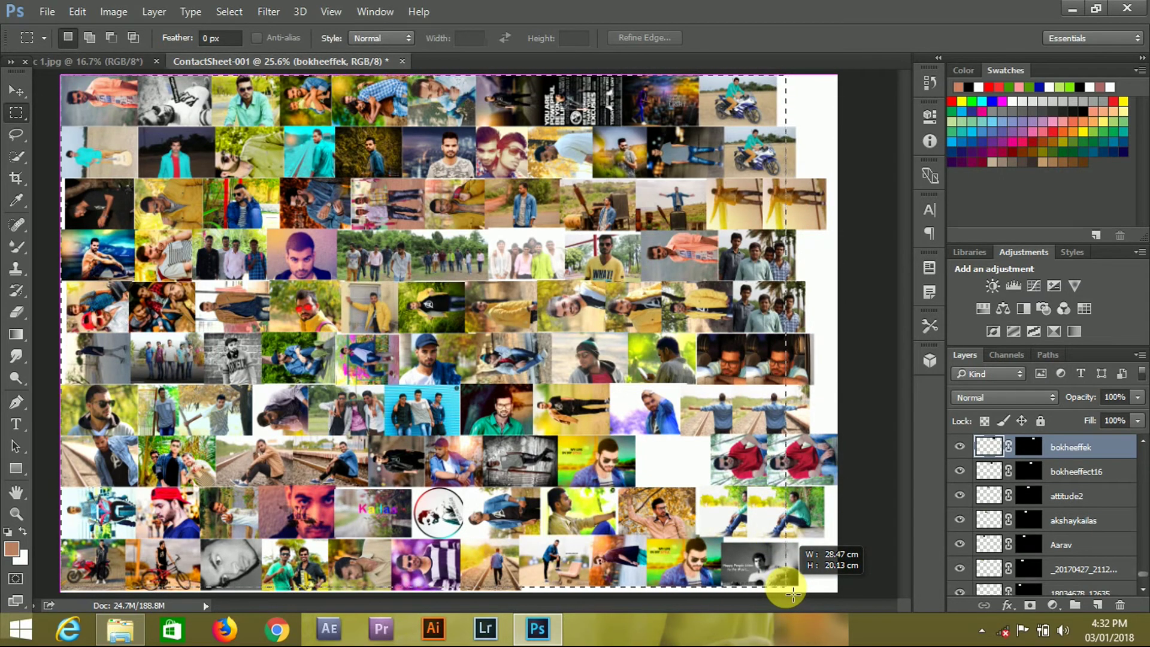
{"action": "left_click_drag", "start_coordinate": [792, 594], "coordinate": [781, 594]}
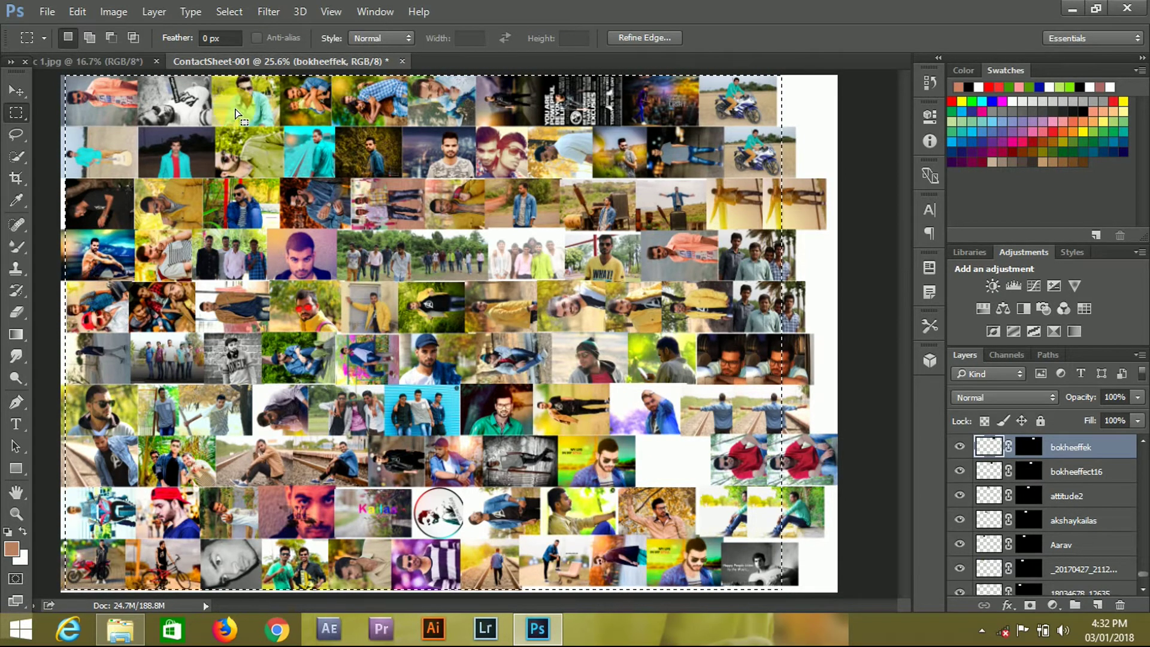
{"action": "left_click", "coordinate": [113, 11]}
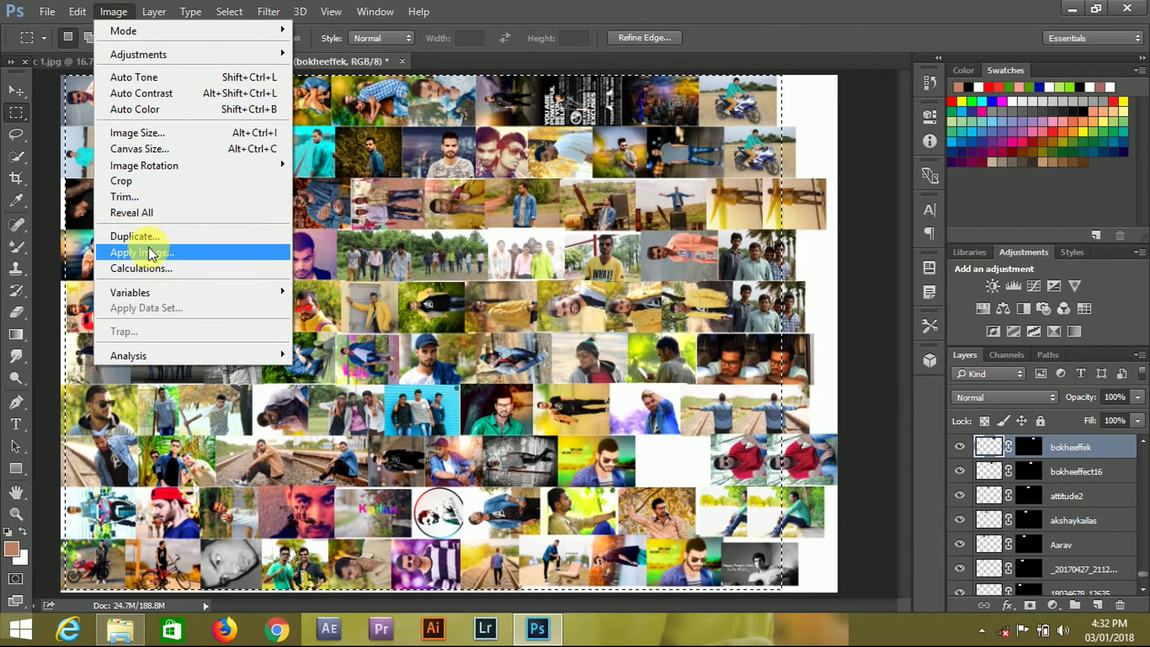
{"action": "left_click", "coordinate": [144, 190]}
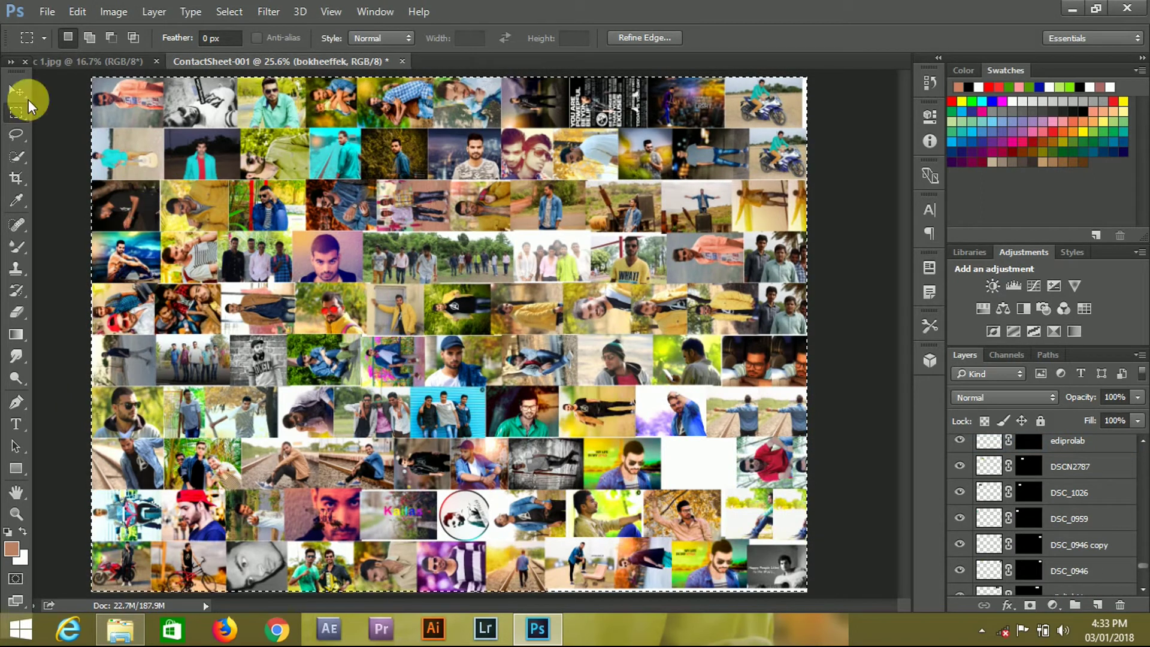
- Deselect, then free-transform the top-right motorbike photo wider until it meets the sheet's right edge
{"action": "left_click", "coordinate": [18, 91]}
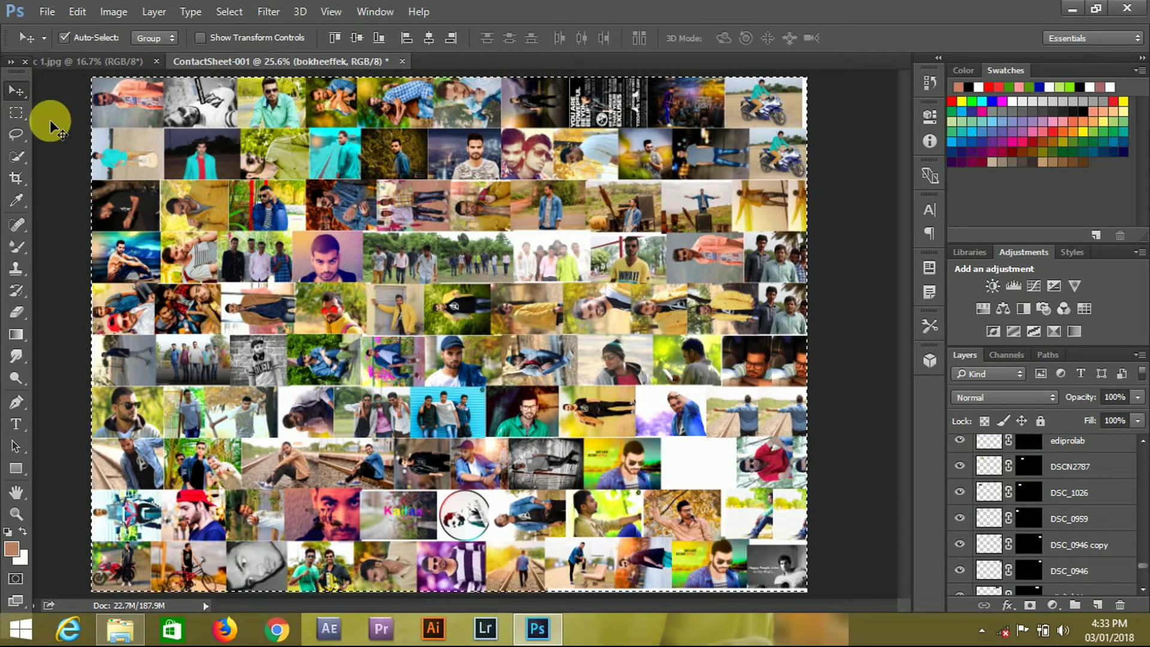
{"action": "key", "text": "ctrl+d"}
{"action": "left_click", "coordinate": [779, 98]}
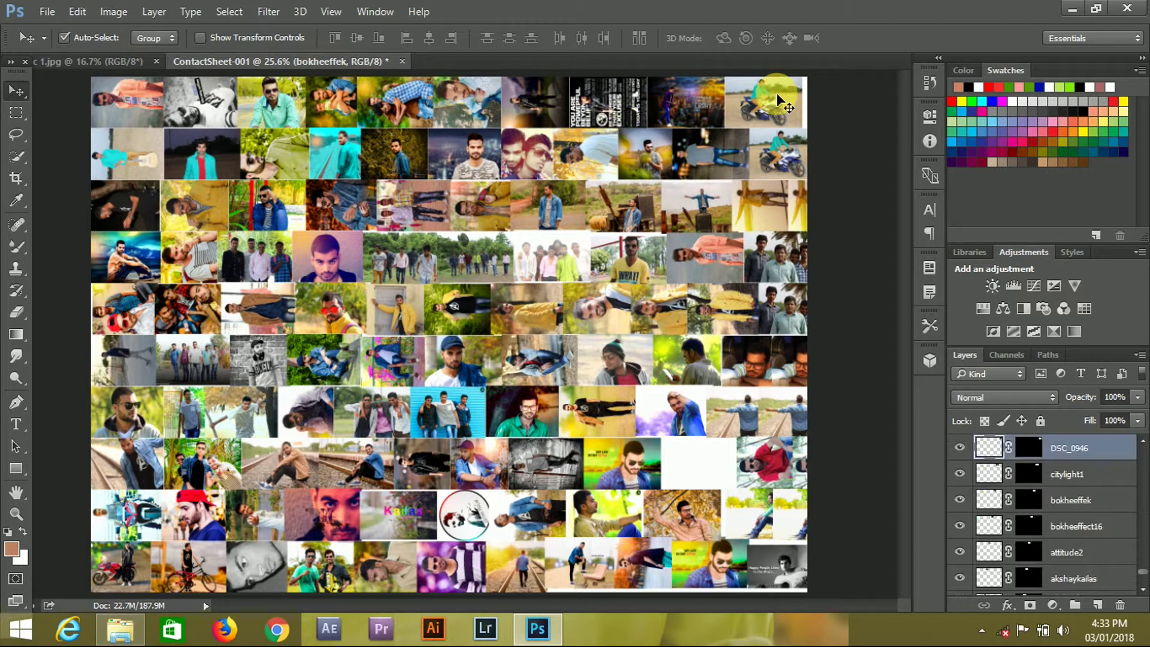
{"action": "key", "text": "ctrl+t"}
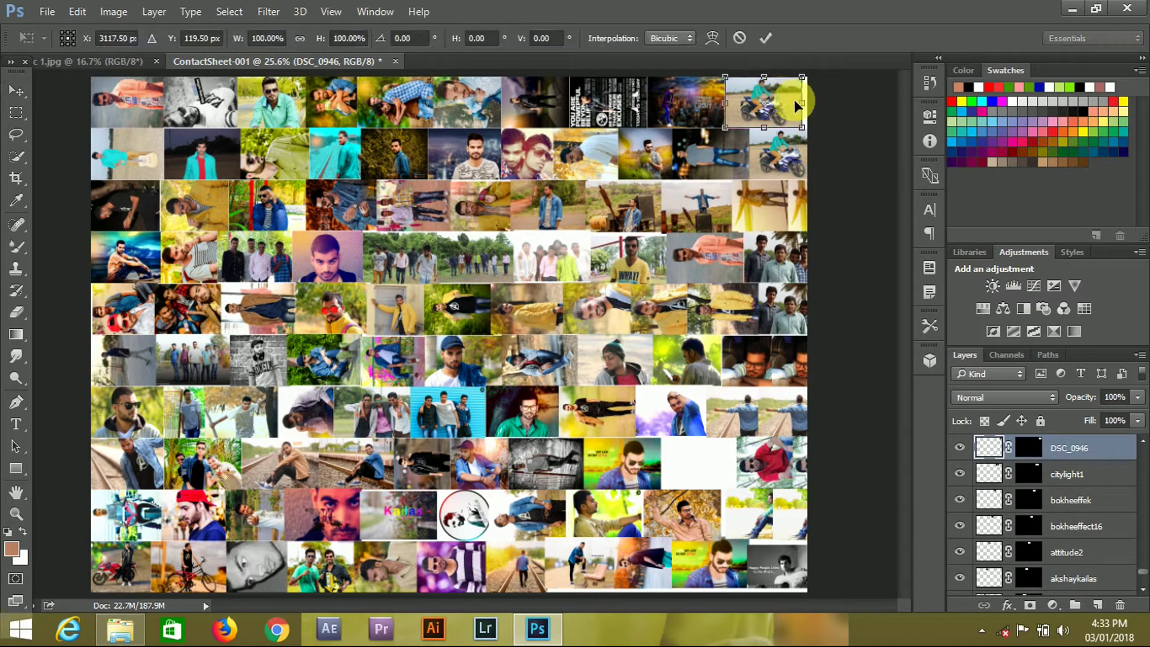
{"action": "left_click_drag", "start_coordinate": [802, 103], "coordinate": [810, 103]}
{"action": "key", "text": "Return"}
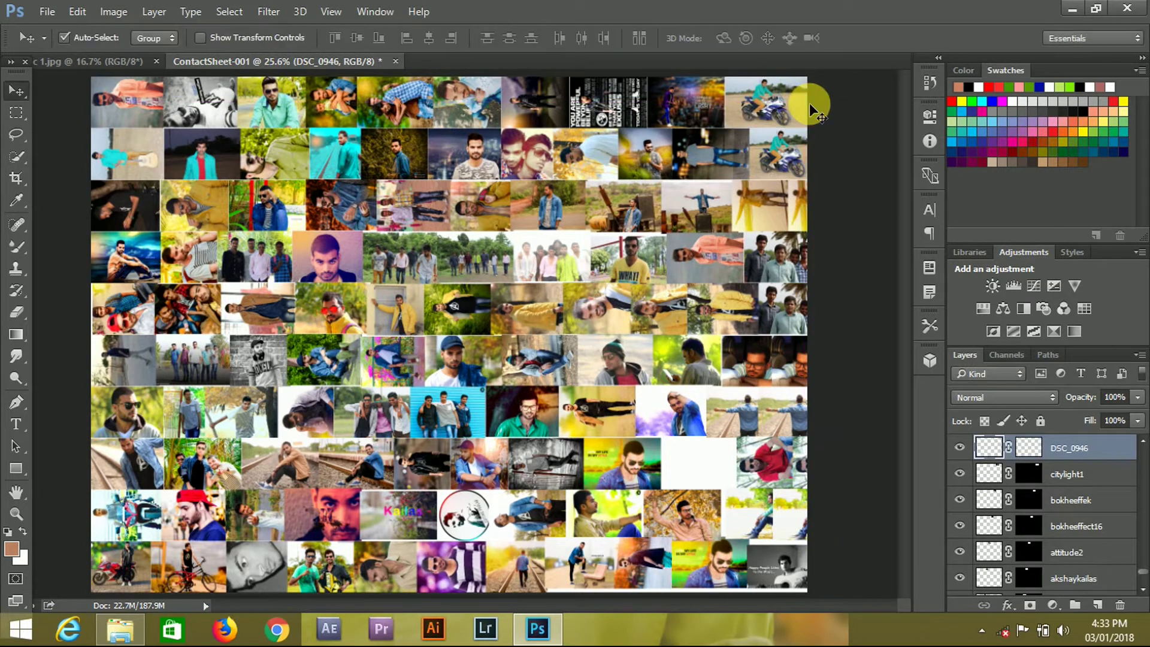
- Flatten the contact sheet into one Background layer and duplicate it with Ctrl+J
{"action": "left_click", "coordinate": [715, 555]}
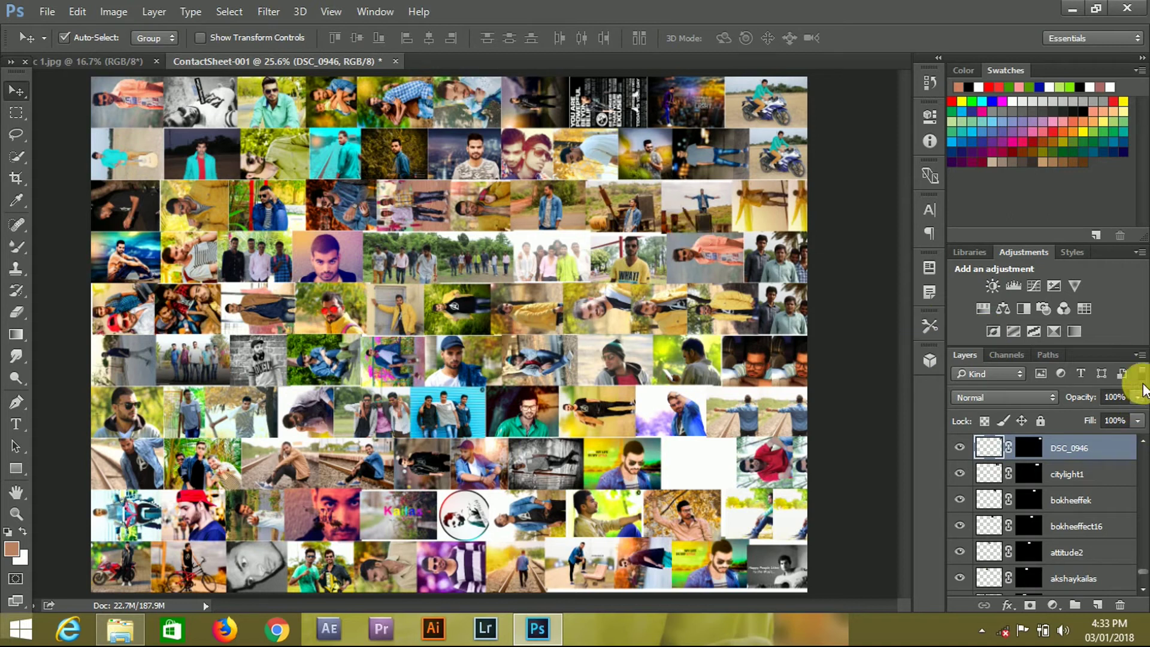
{"action": "left_click", "coordinate": [1140, 355]}
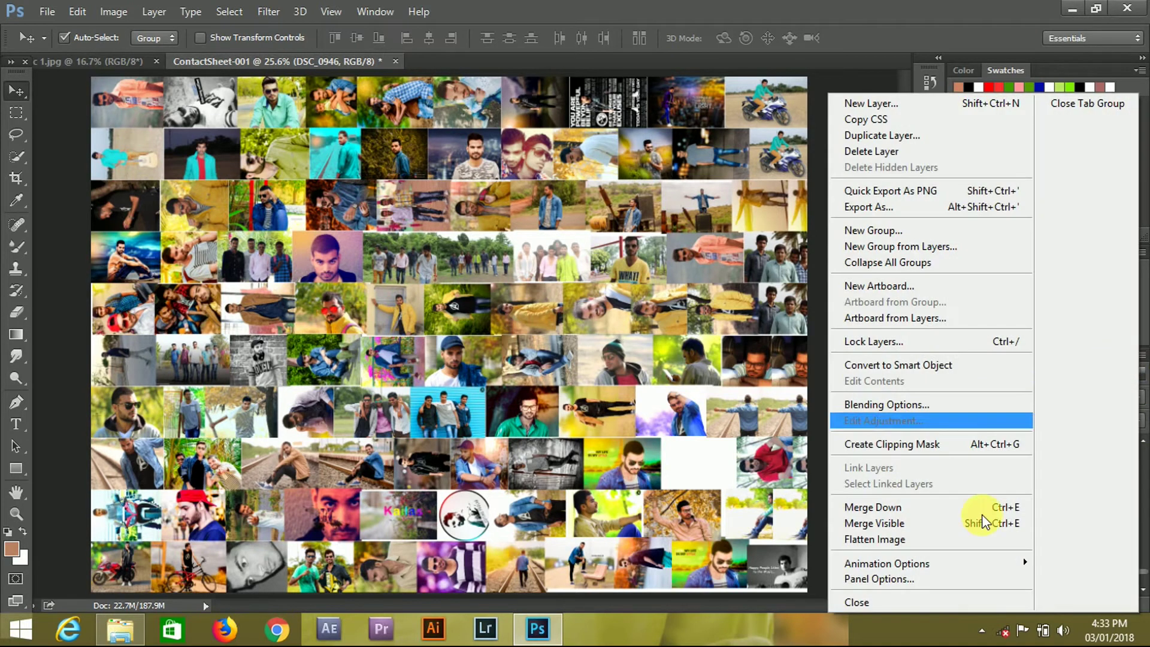
{"action": "left_click", "coordinate": [944, 542]}
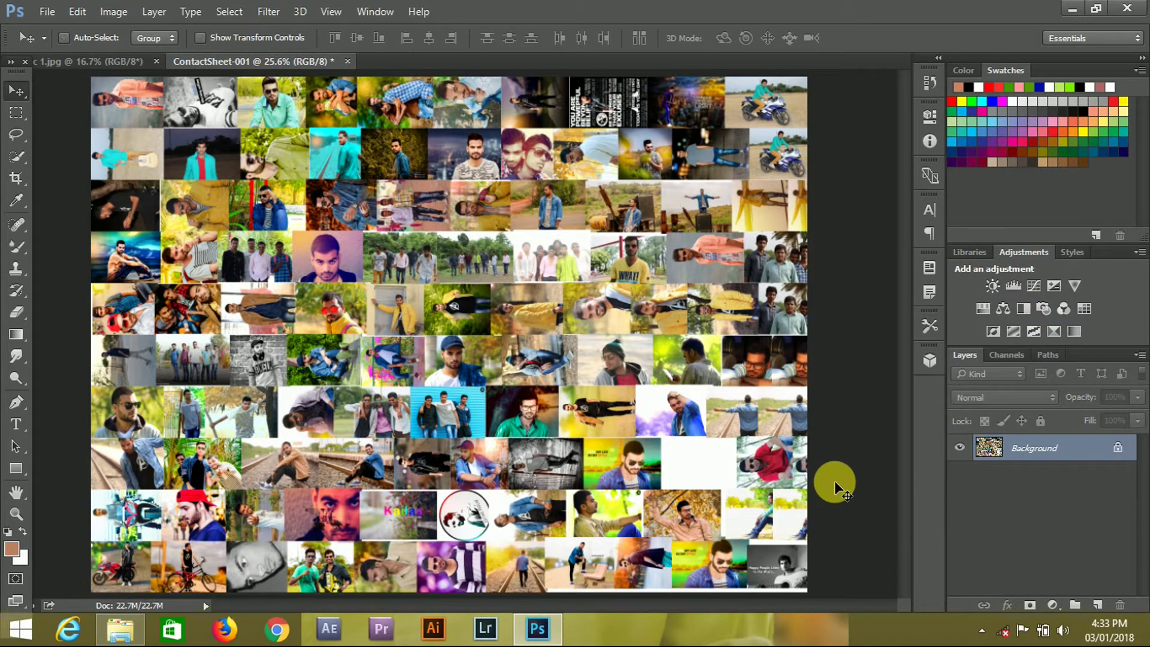
{"action": "key", "text": "ctrl+j"}
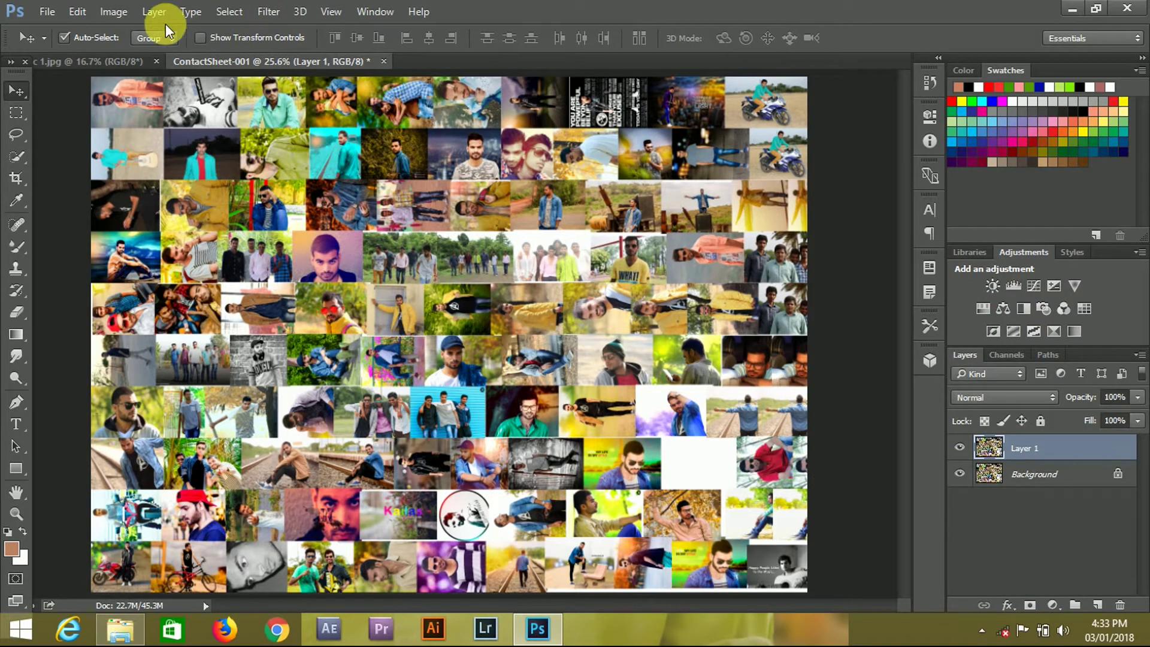
- Define the flattened contact sheet as a pattern named 'Photo mosic'
{"action": "left_click", "coordinate": [76, 12]}
{"action": "left_click", "coordinate": [78, 12]}
{"action": "left_click", "coordinate": [112, 11]}
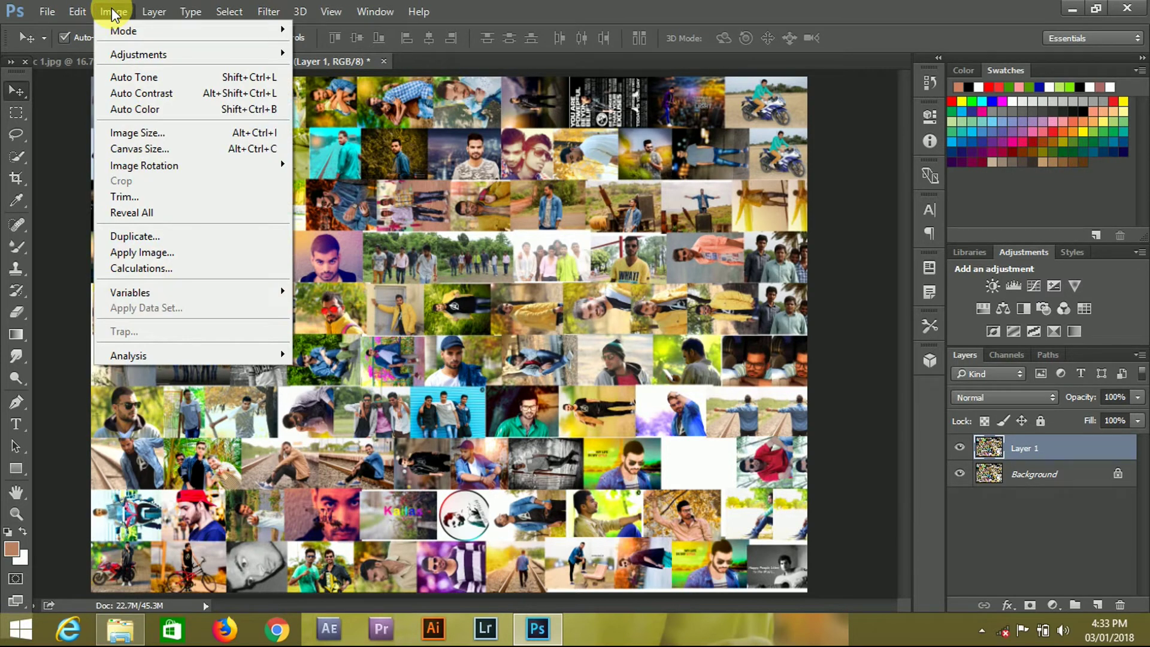
{"action": "left_click", "coordinate": [112, 12]}
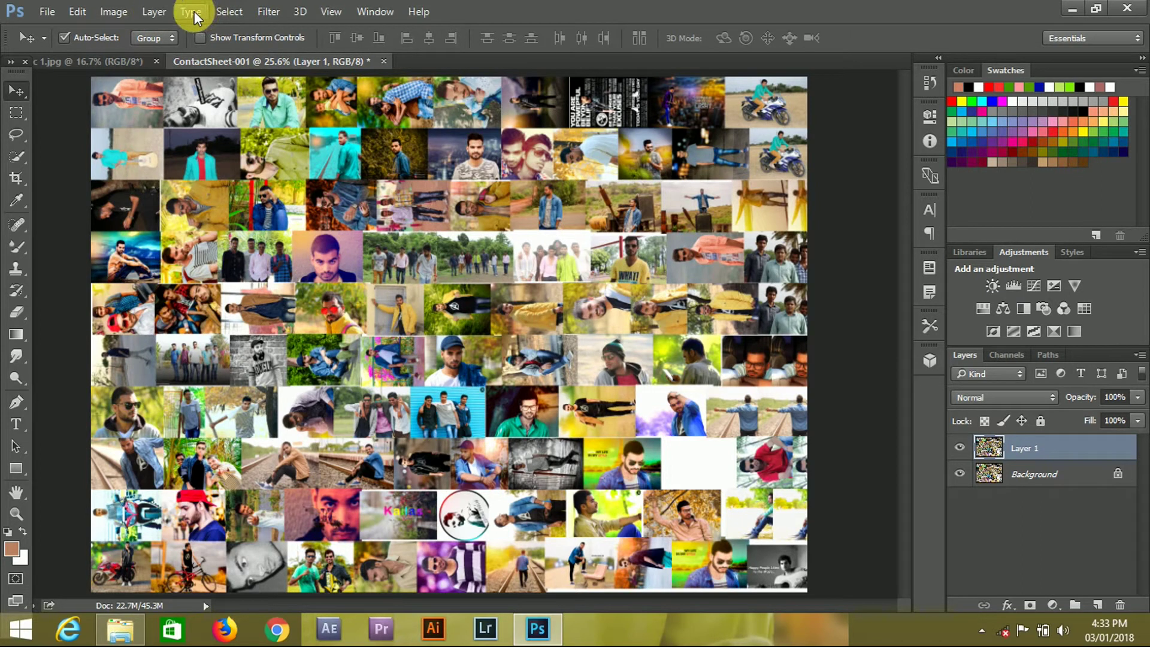
{"action": "left_click", "coordinate": [107, 10]}
{"action": "left_click", "coordinate": [78, 12]}
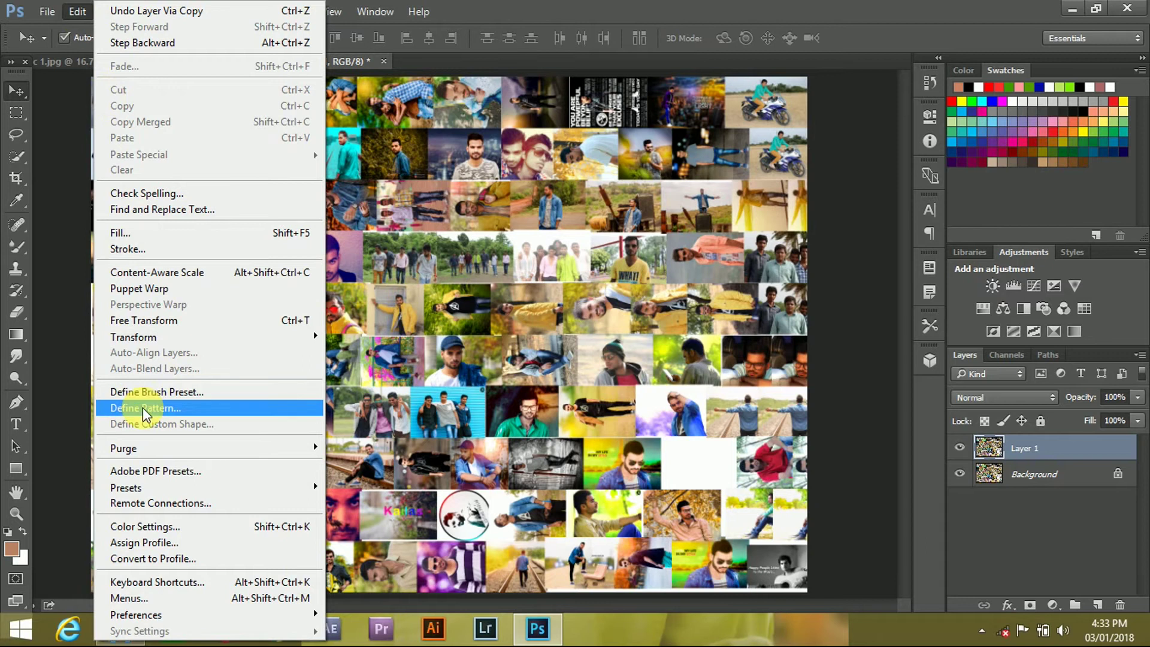
{"action": "left_click", "coordinate": [144, 410]}
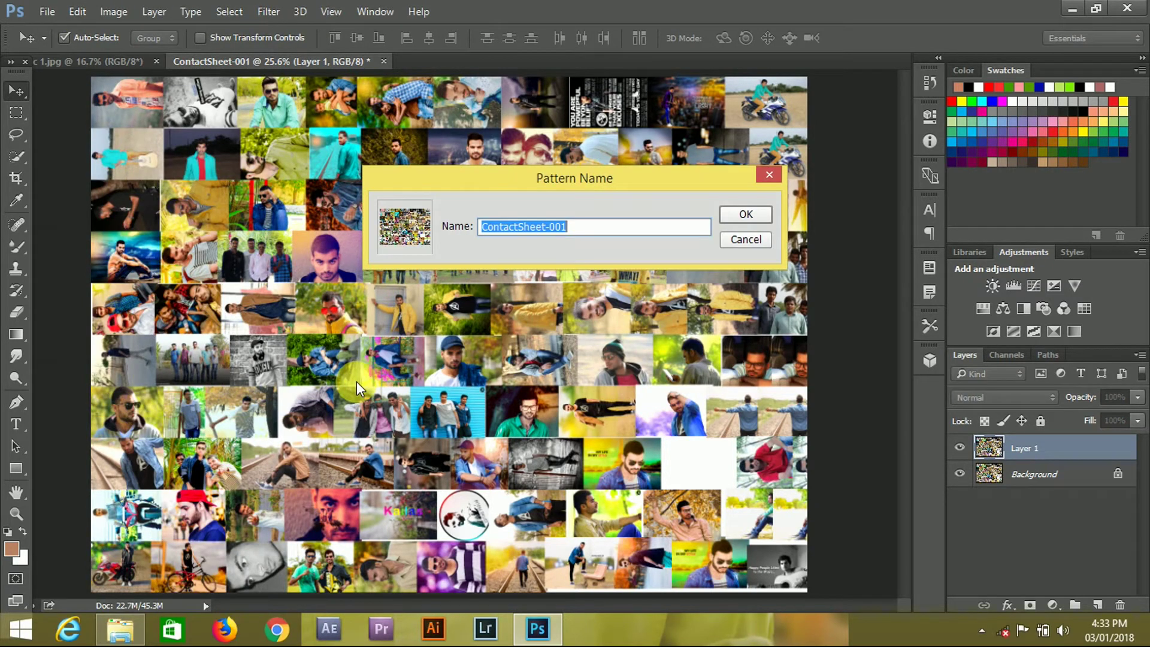
{"action": "type", "text": "Photo mosic"}
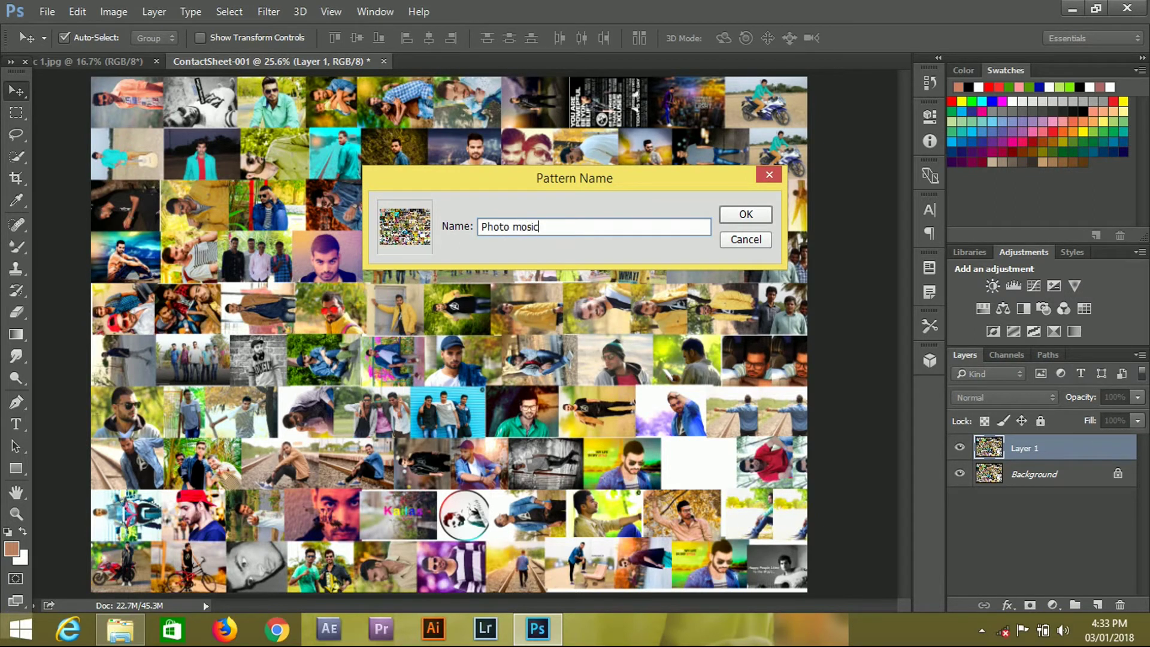
{"action": "key", "text": "Return"}
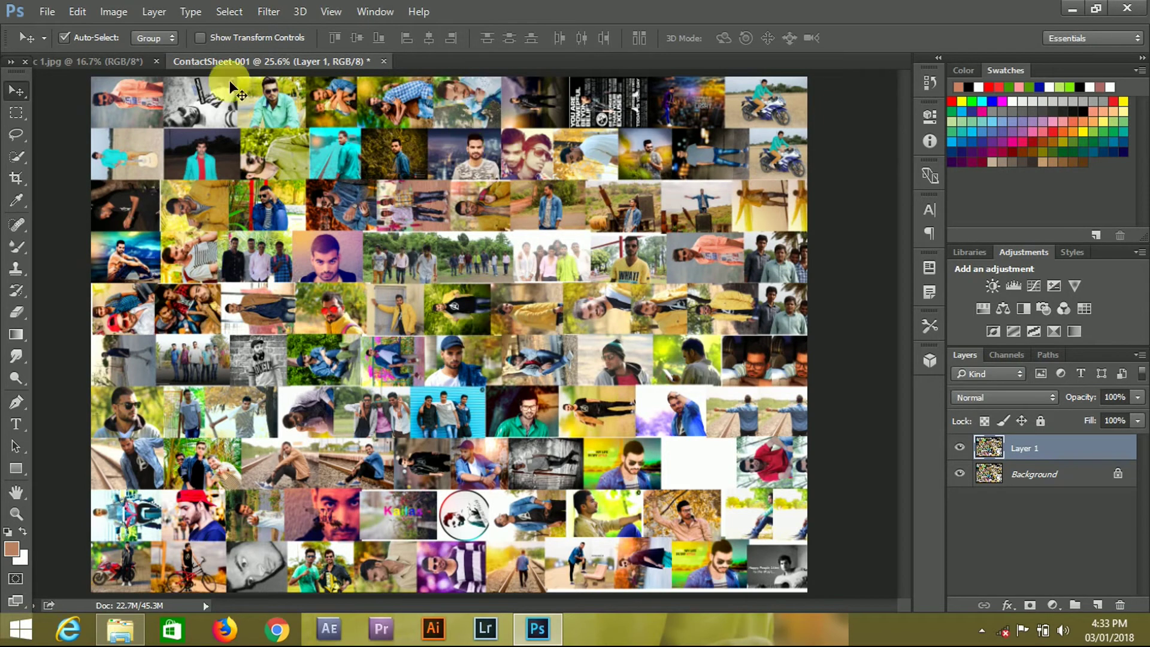
{"action": "left_click", "coordinate": [127, 57]}
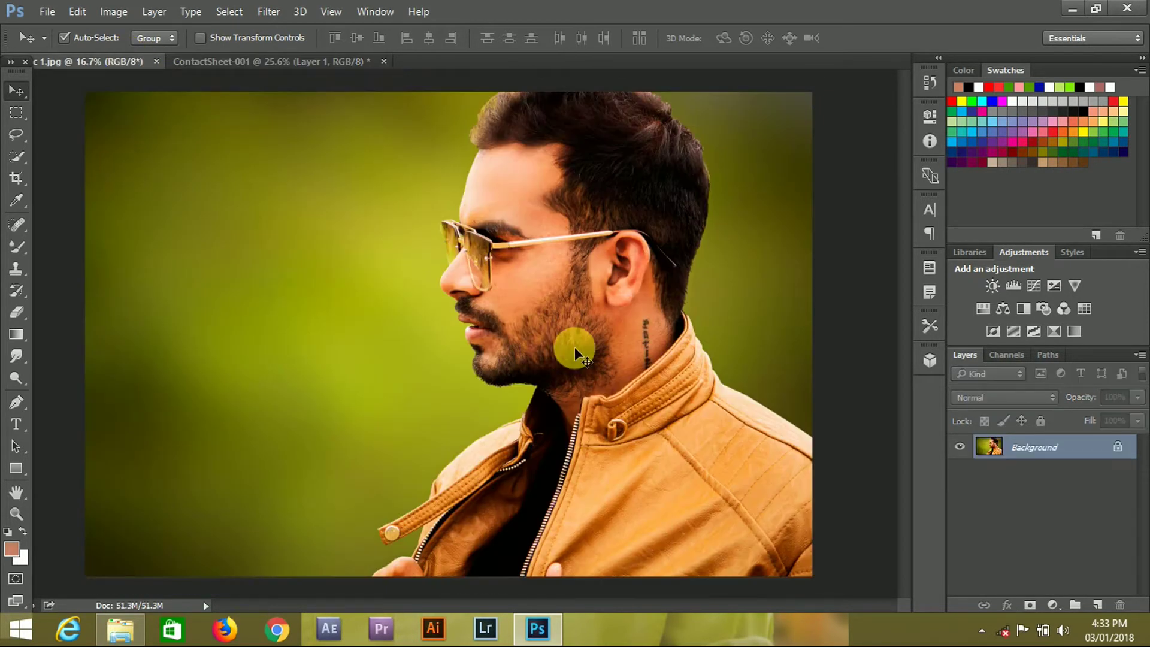
- Add a Pattern Fill layer using the contact-sheet pattern at 85% scale over the portrait
{"action": "left_click", "coordinate": [1053, 605]}
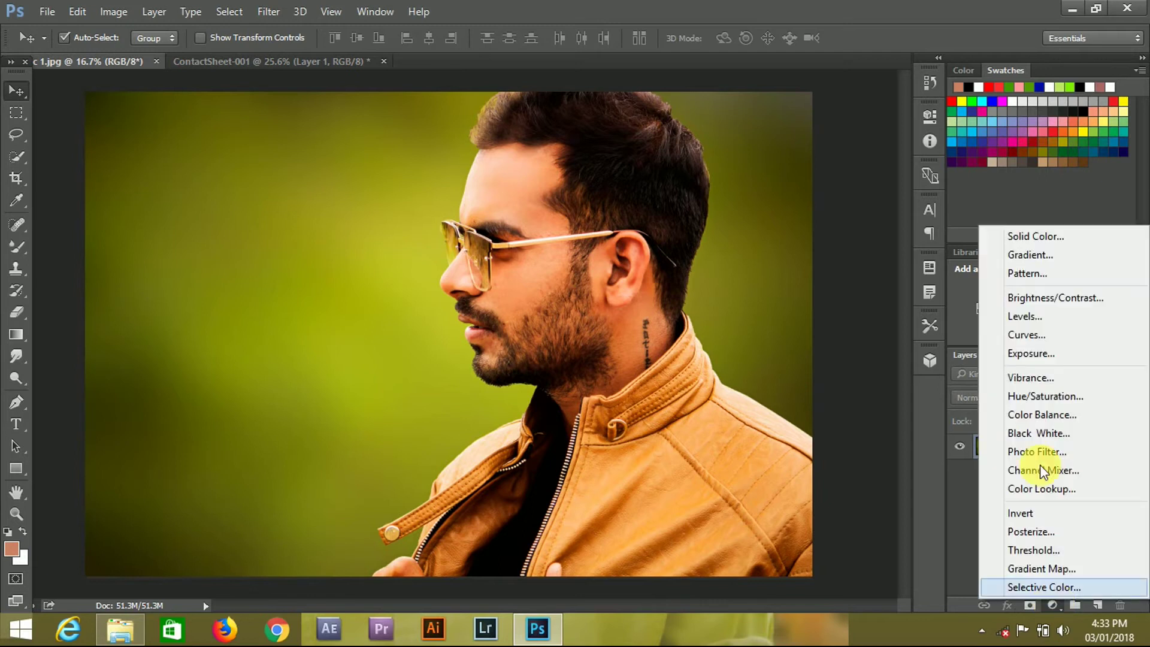
{"action": "left_click", "coordinate": [1049, 276]}
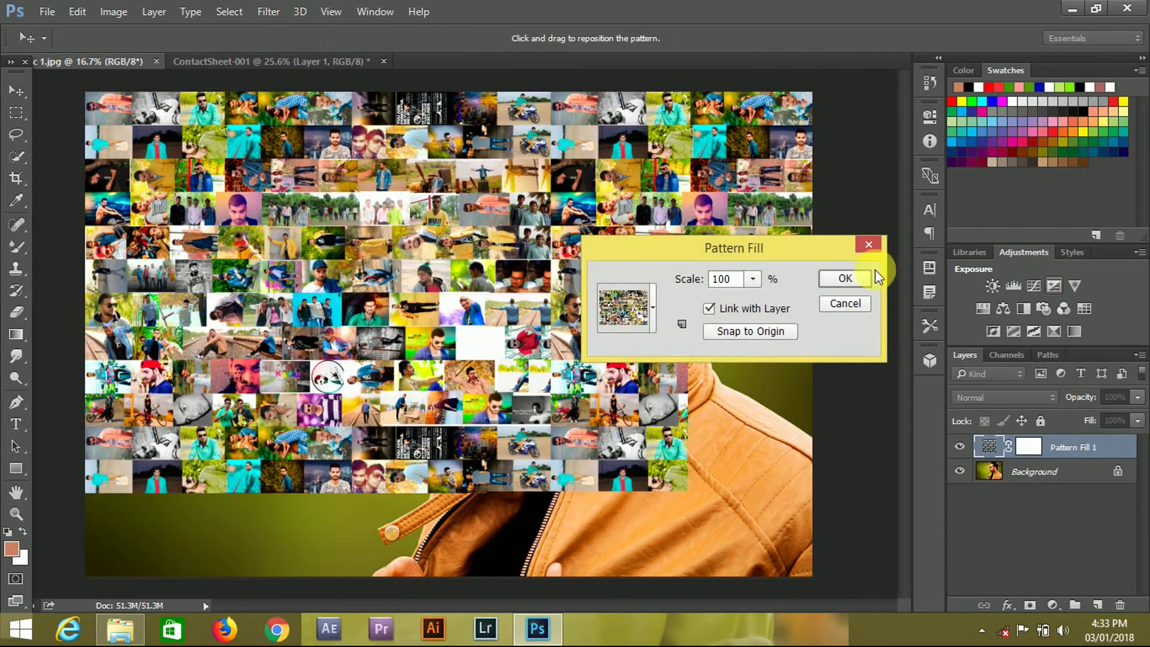
{"action": "double_click", "coordinate": [742, 280]}
{"action": "type", "text": "85"}
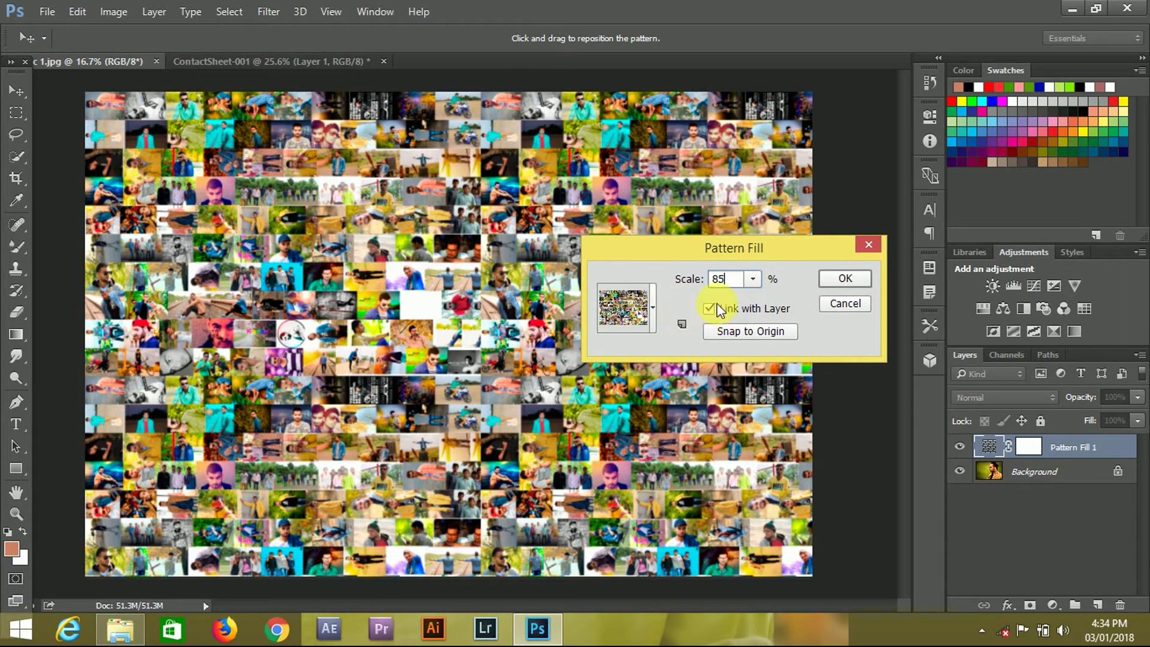
{"action": "left_click", "coordinate": [843, 279]}
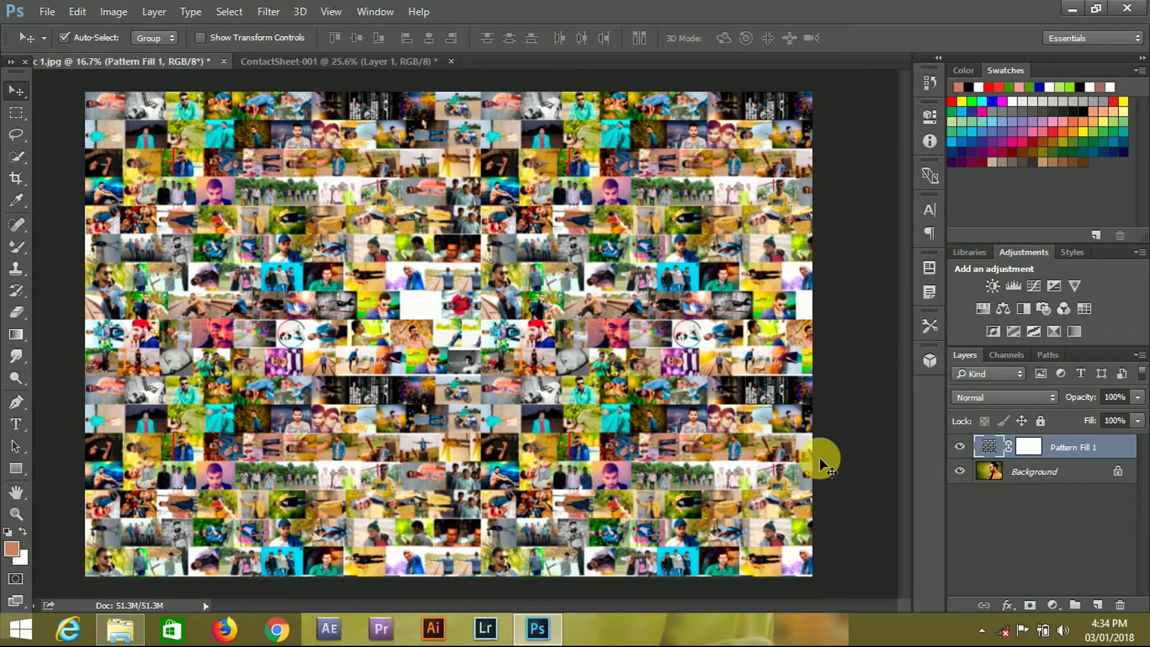
{"action": "left_click", "coordinate": [996, 395]}
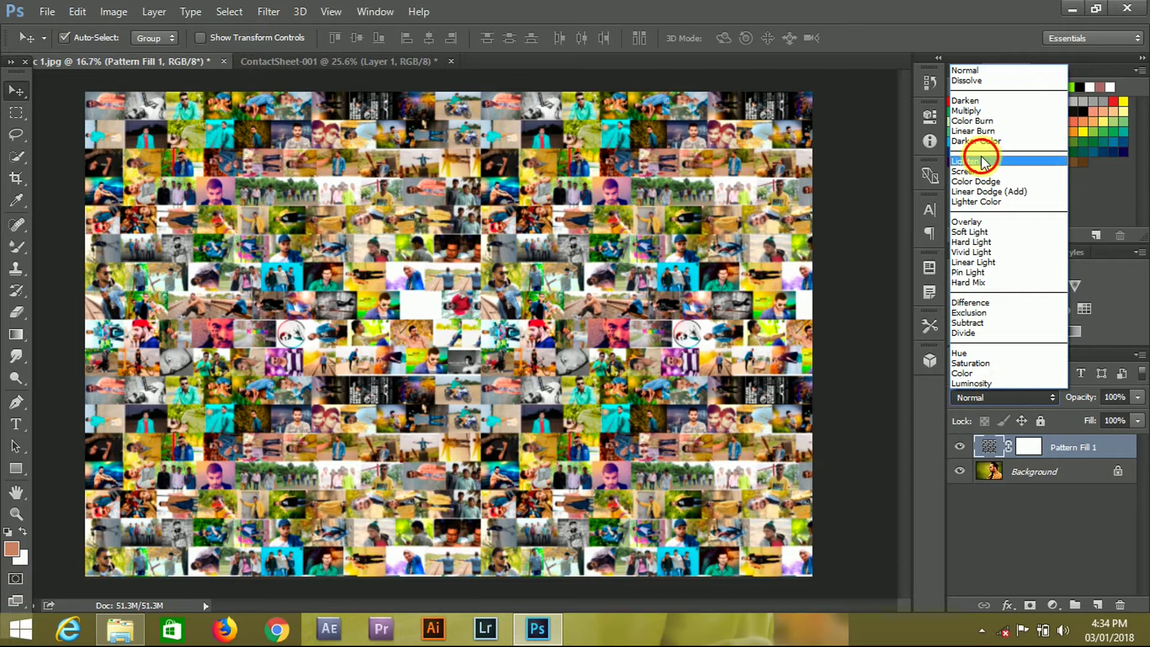
- Try Lighten and Screen on Pattern Fill 1, then settle on Soft Light blending
{"action": "left_click", "coordinate": [983, 158]}
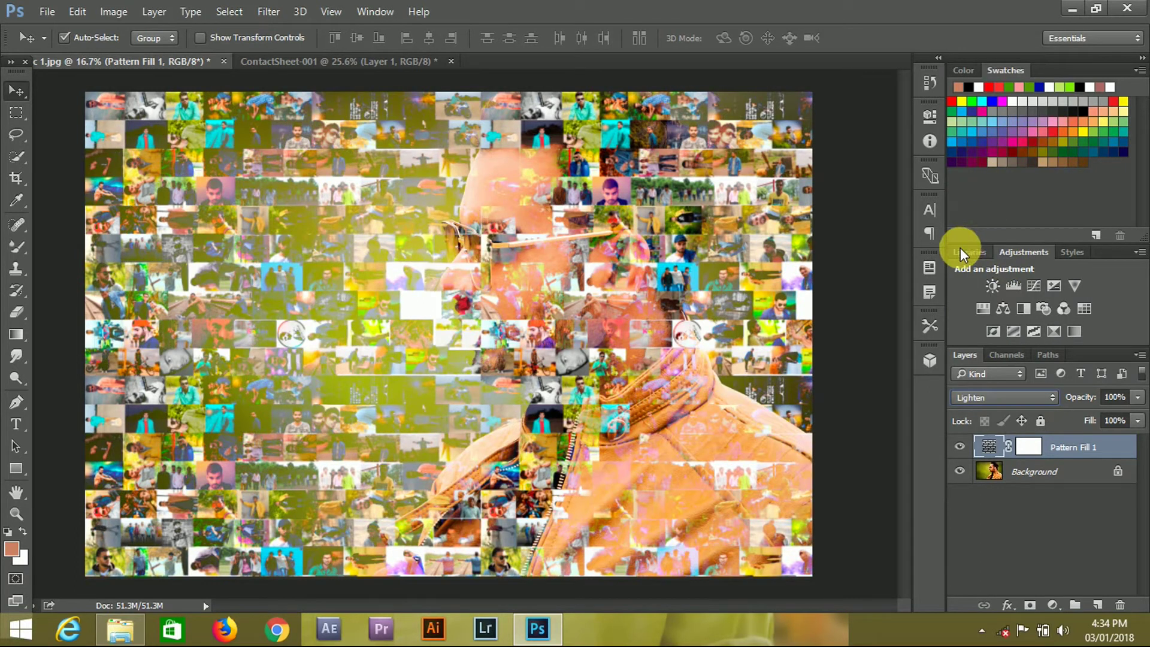
{"action": "key", "text": "shift+plus"}
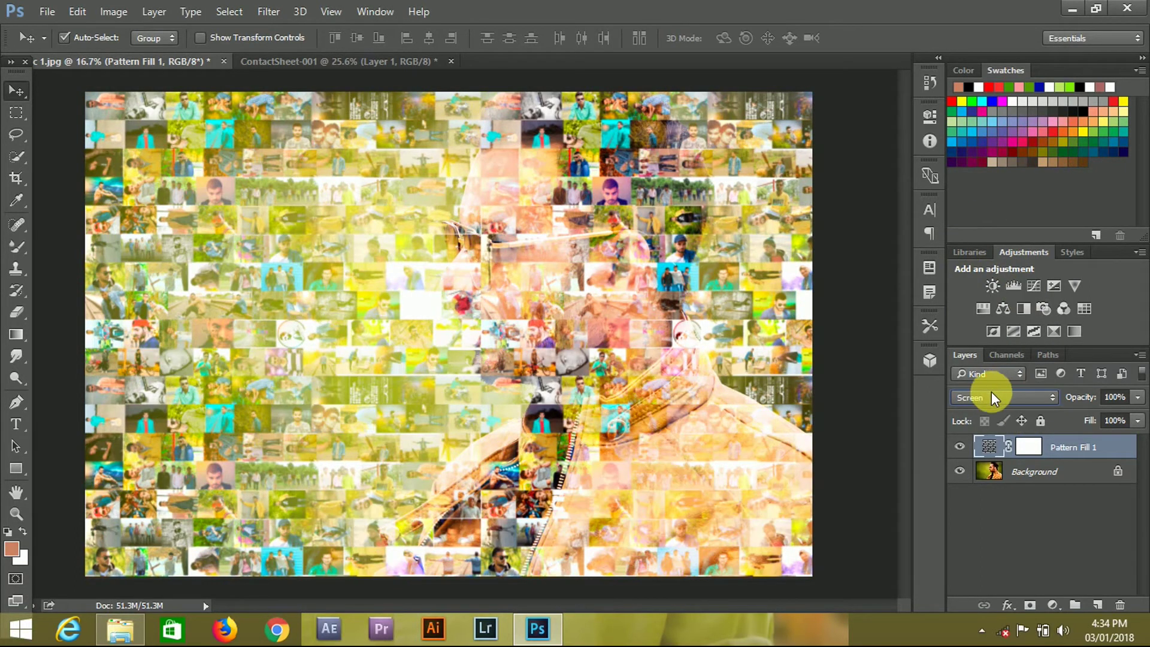
{"action": "left_click", "coordinate": [990, 396]}
{"action": "left_click", "coordinate": [980, 232]}
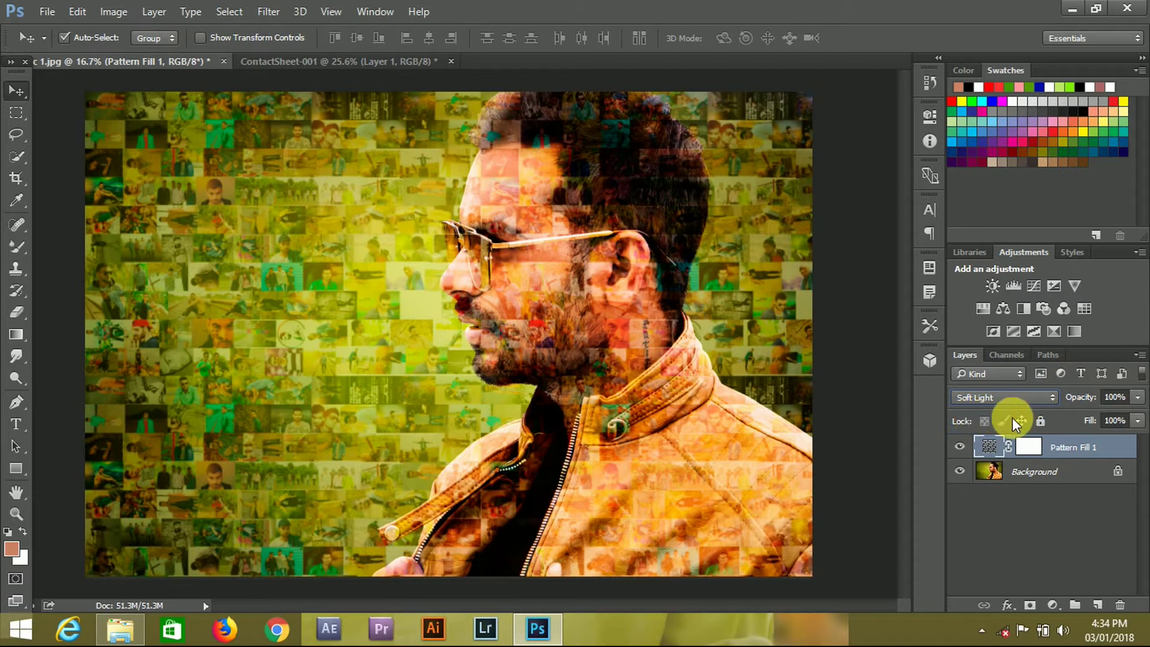
- Reopen the Pattern Fill settings and confirm the pattern scale at 85%
{"action": "double_click", "coordinate": [994, 448]}
{"action": "double_click", "coordinate": [722, 278]}
{"action": "type", "text": "85"}
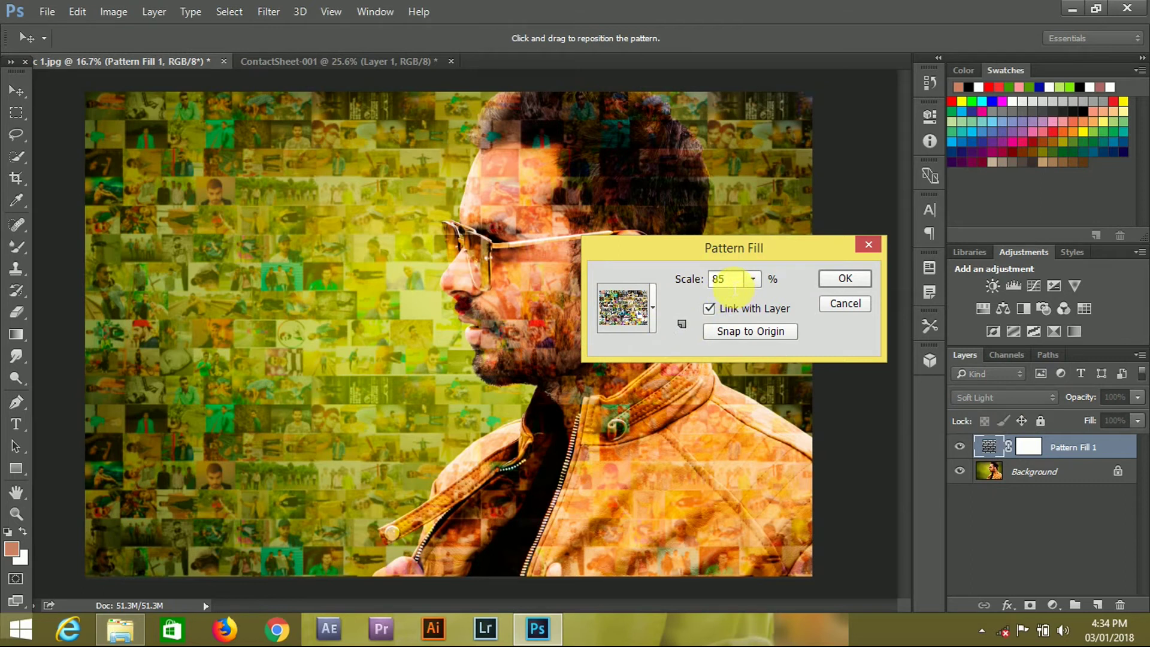
{"action": "left_click", "coordinate": [839, 280]}
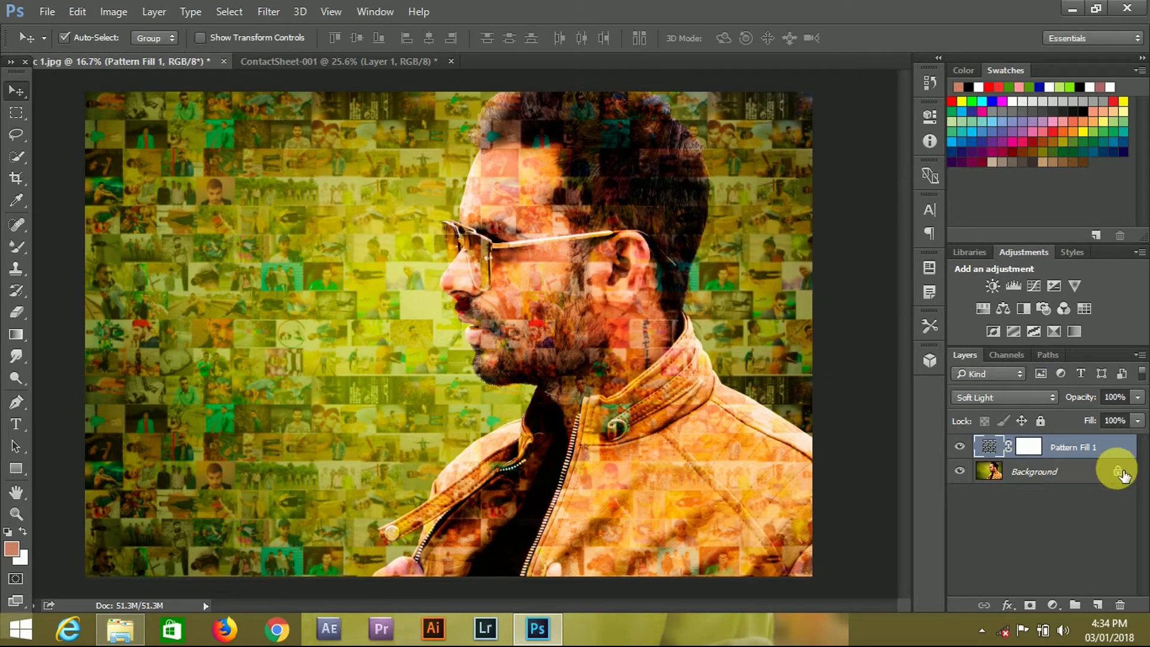
- Undo an accidental pattern-layer conversion, then make the Background photo a smart object
{"action": "left_click", "coordinate": [1139, 356]}
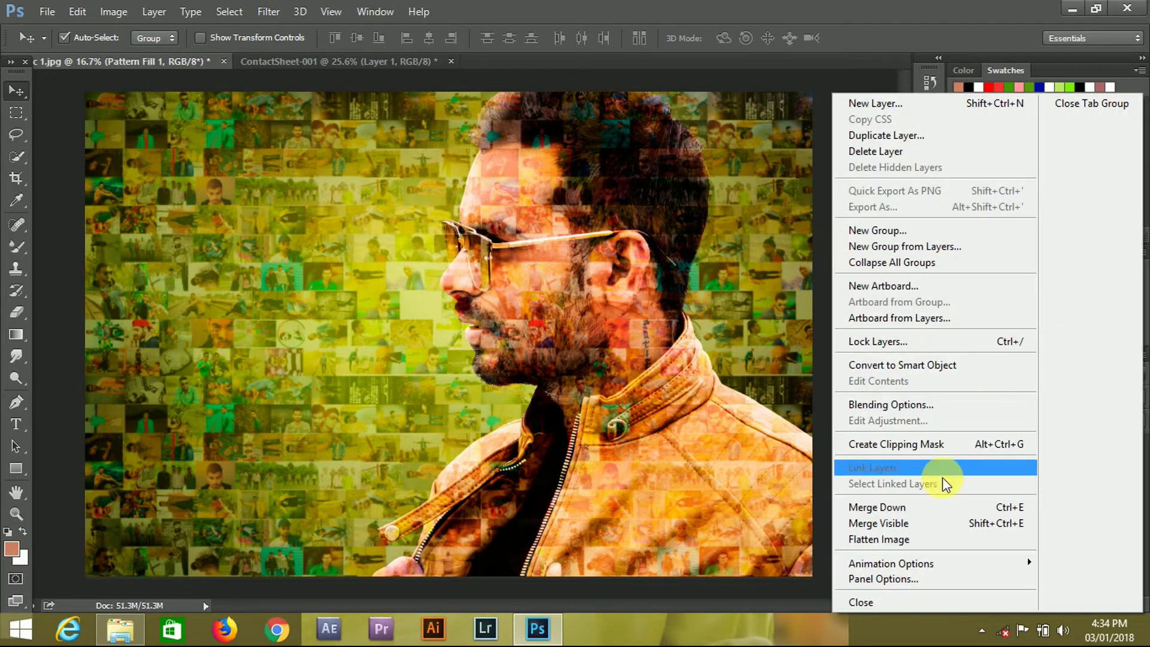
{"action": "left_click", "coordinate": [948, 364]}
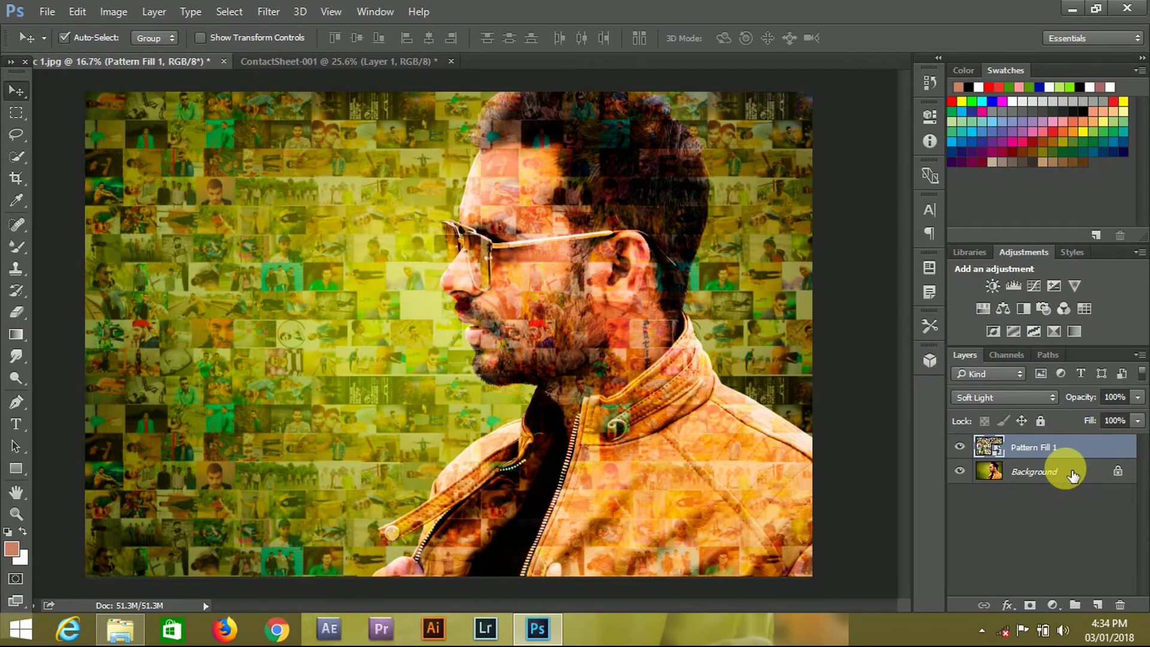
{"action": "key", "text": "ctrl+z"}
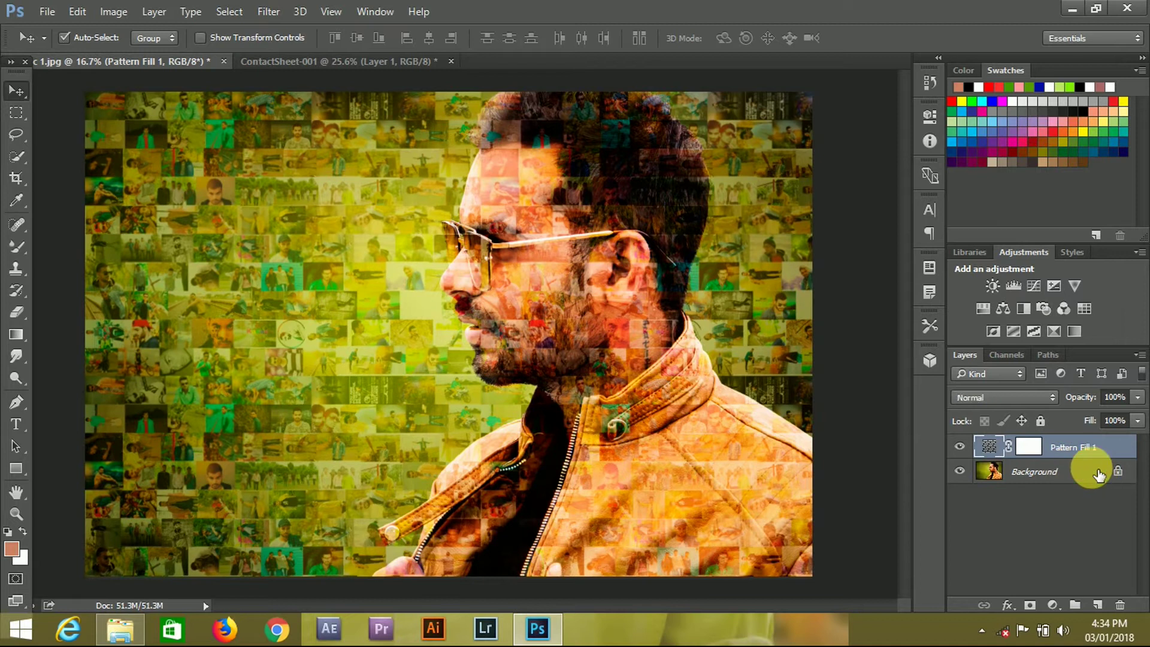
{"action": "left_click", "coordinate": [1093, 471]}
{"action": "left_click", "coordinate": [1139, 354]}
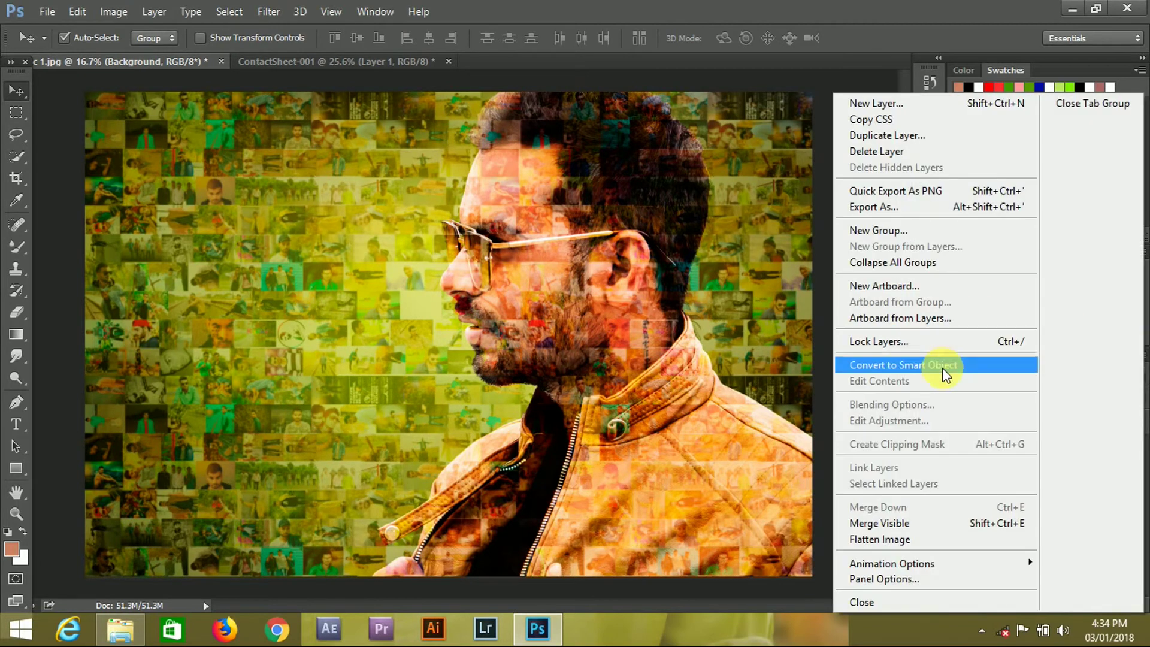
{"action": "left_click", "coordinate": [943, 365]}
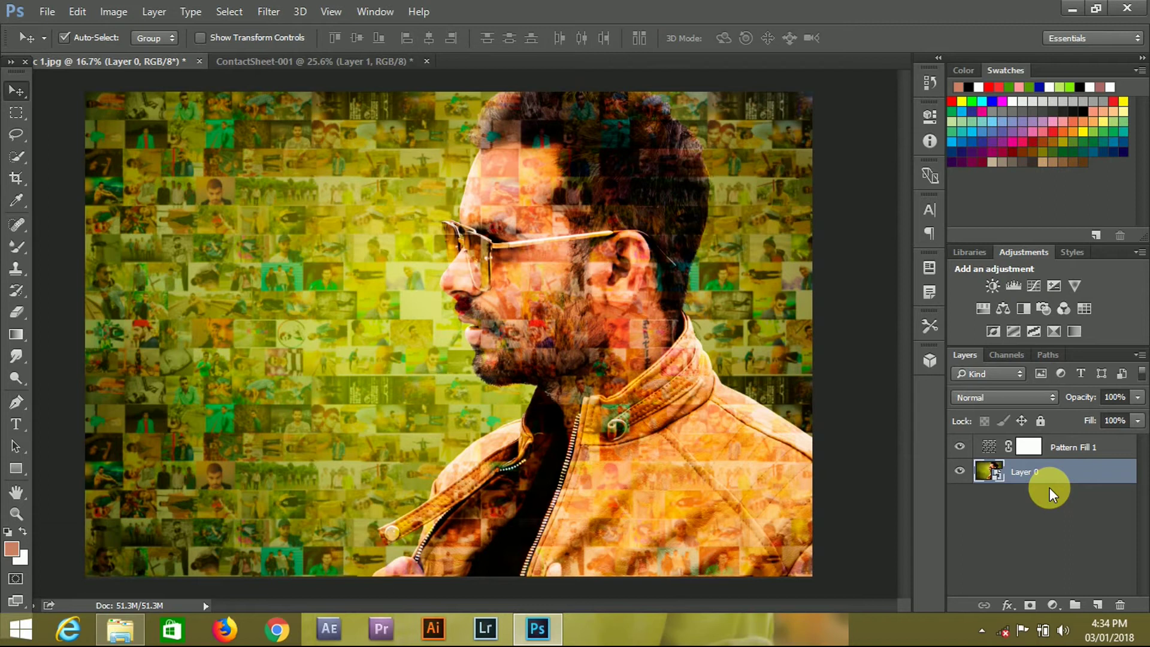
- Apply Shadows/Highlights to Layer 0 with Shadows Amount 49% and Highlights Amount 9%
{"action": "left_click", "coordinate": [114, 11]}
{"action": "mouse_move", "coordinate": [138, 54]}
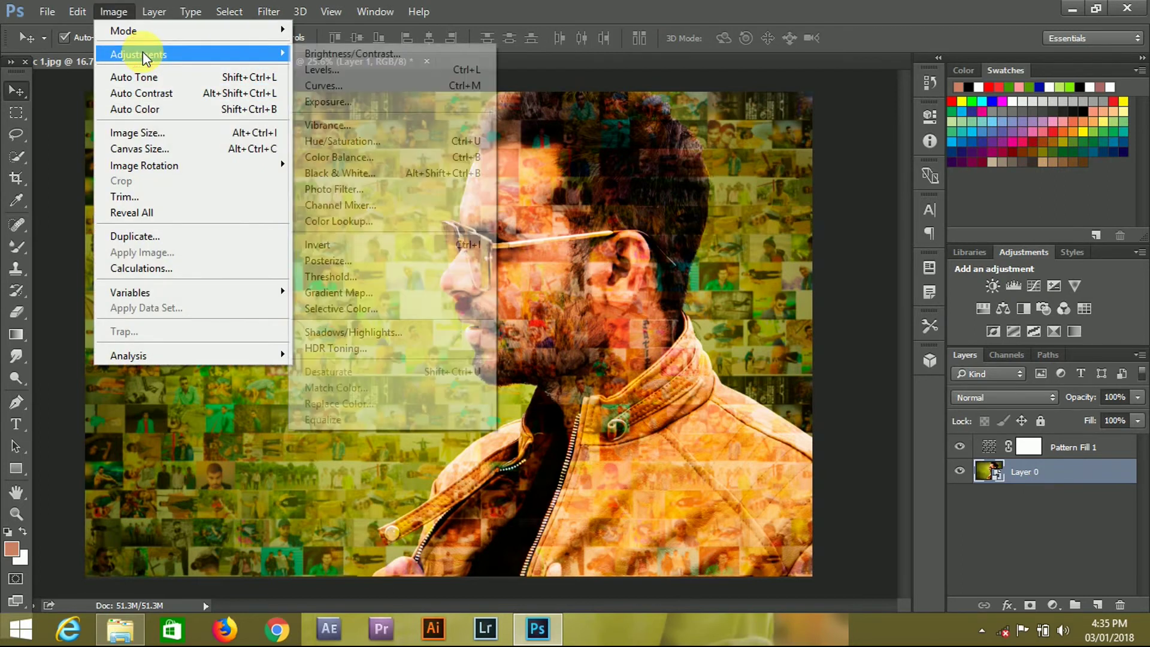
{"action": "left_click", "coordinate": [383, 333]}
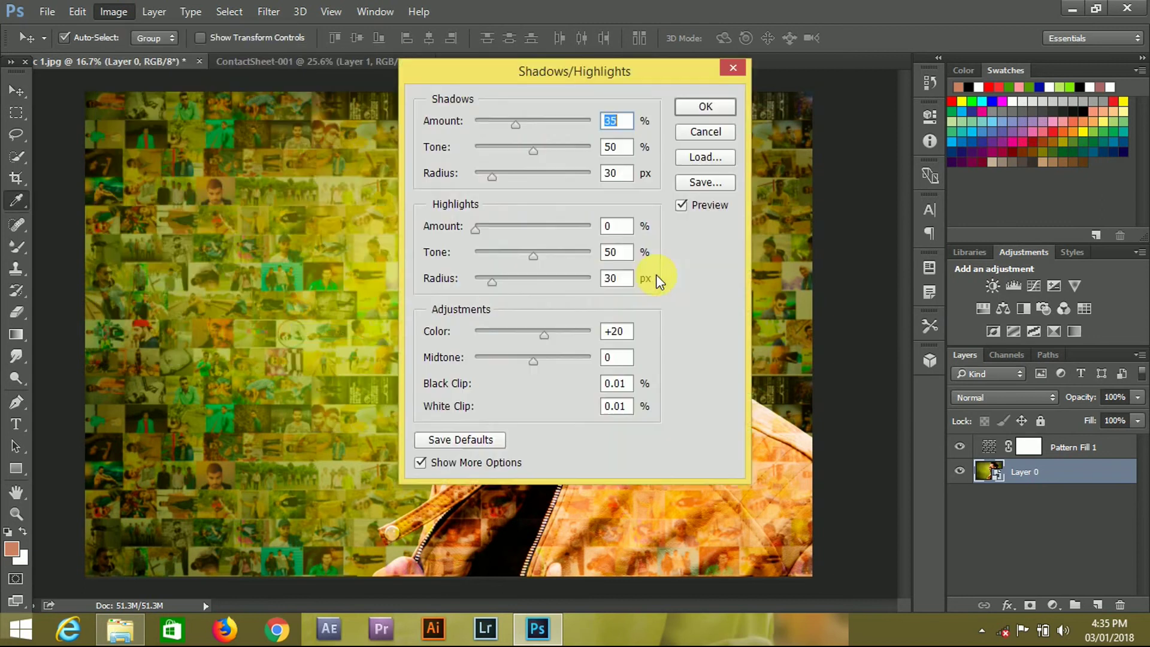
{"action": "left_click_drag", "start_coordinate": [643, 69], "coordinate": [835, 82]}
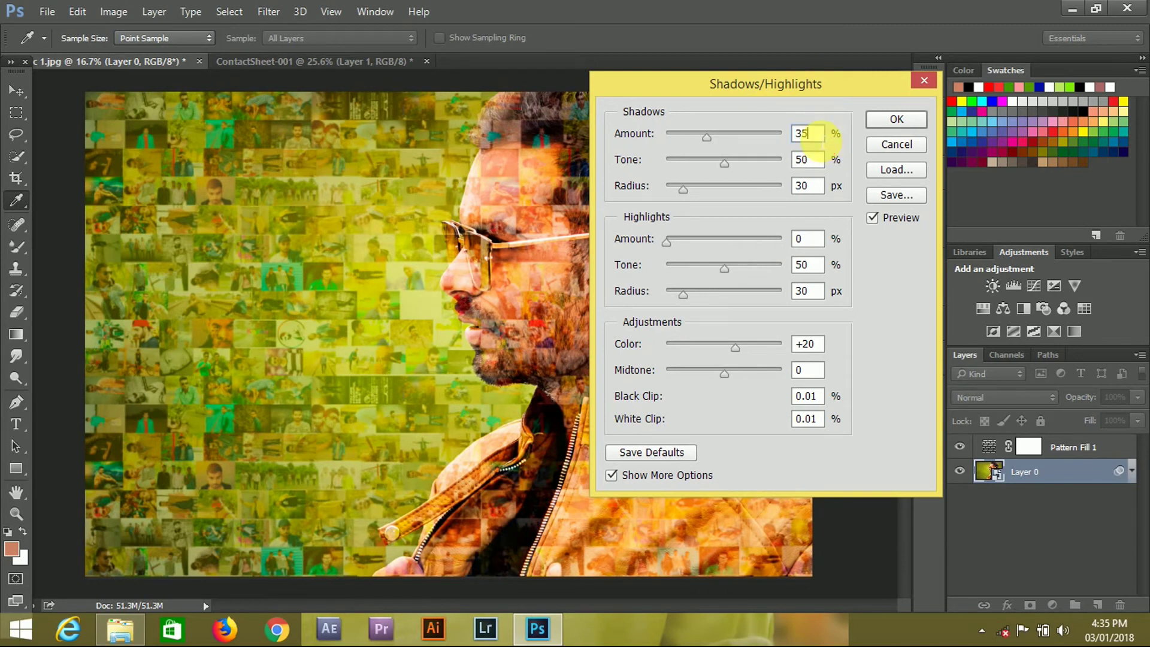
{"action": "type", "text": "49"}
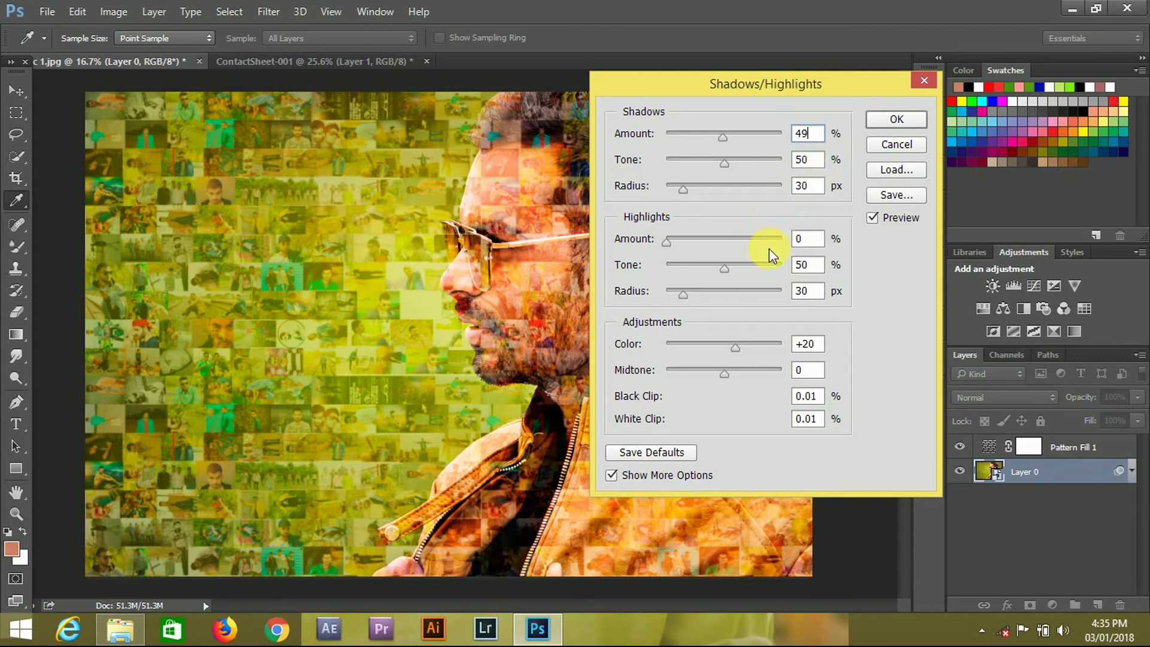
{"action": "left_click", "coordinate": [813, 243]}
{"action": "type", "text": "27"}
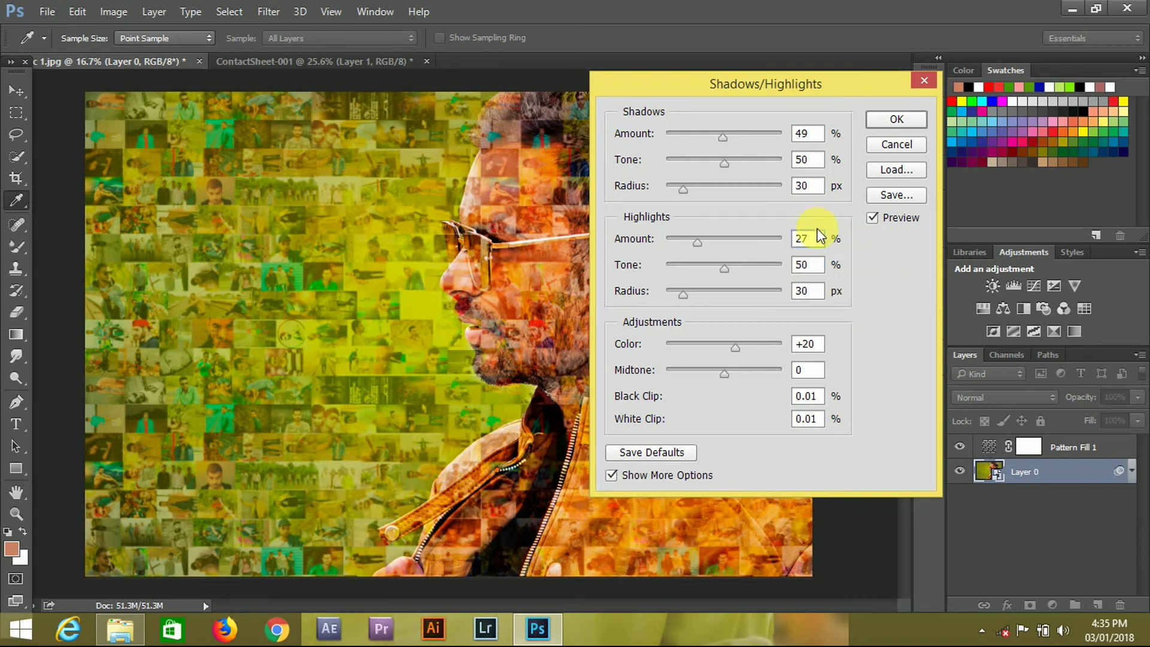
{"action": "left_click", "coordinate": [698, 240]}
{"action": "left_click_drag", "start_coordinate": [684, 242], "coordinate": [673, 238]}
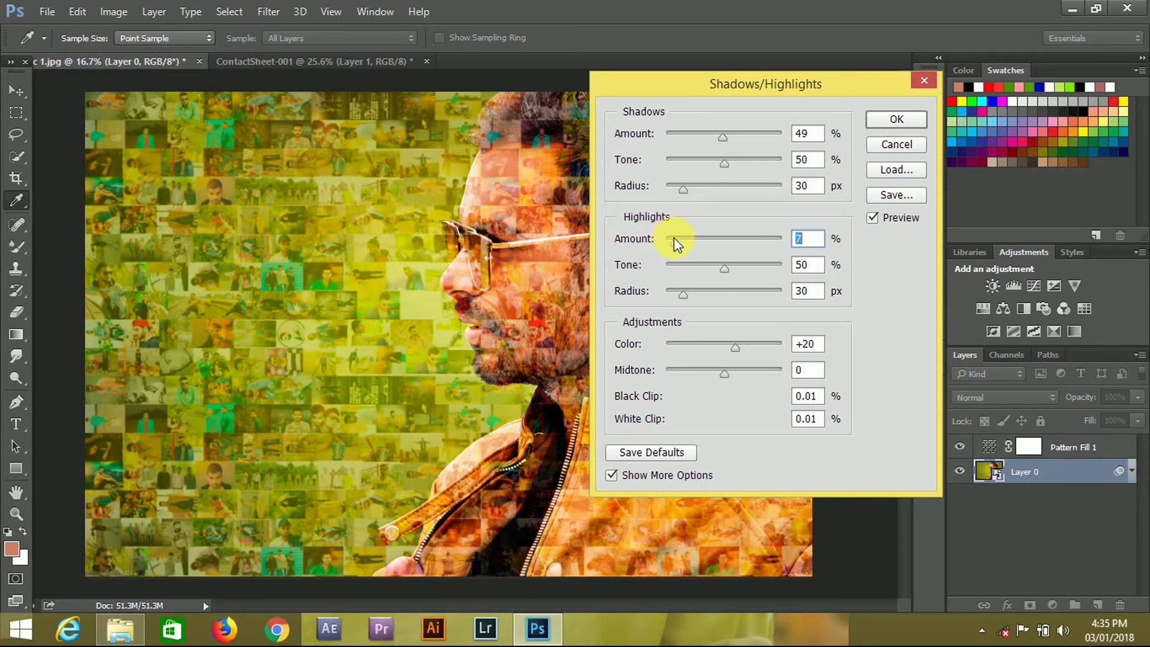
{"action": "left_click_drag", "start_coordinate": [675, 237], "coordinate": [677, 239]}
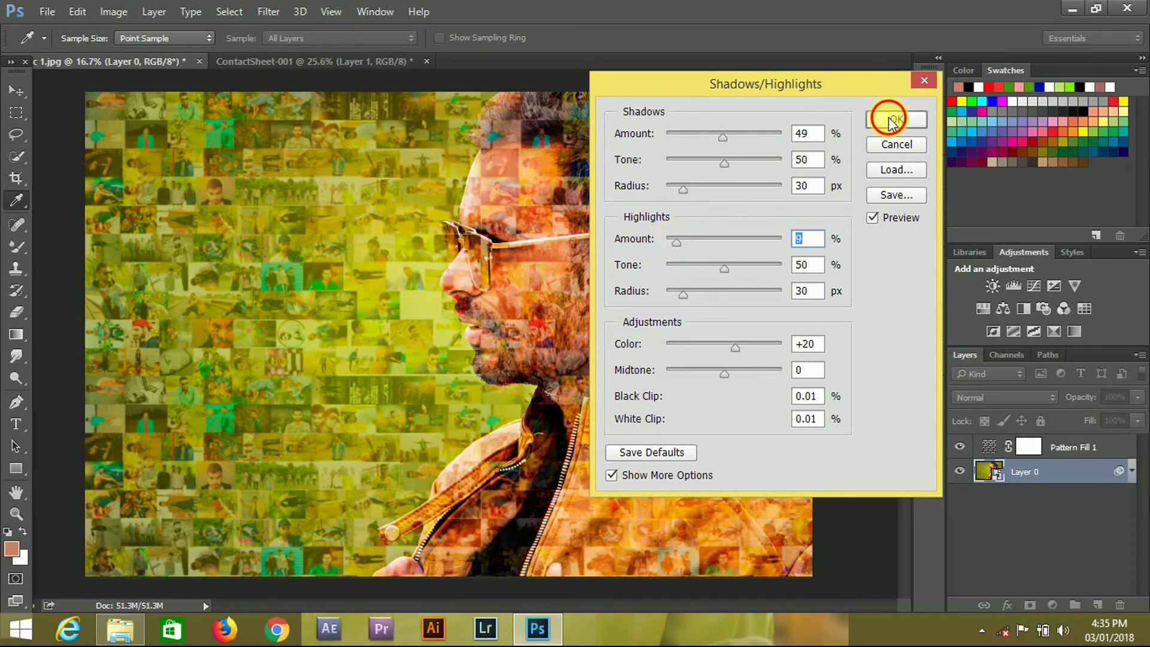
{"action": "left_click", "coordinate": [889, 117]}
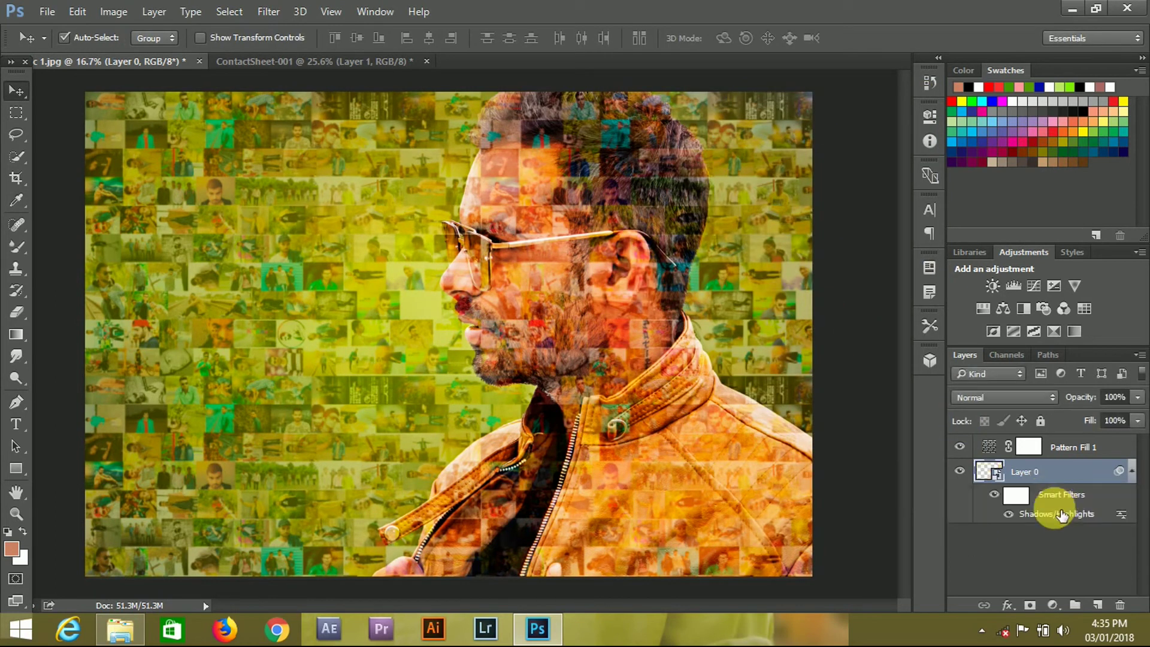
- Set the Shadows/Highlights smart filter blending to Multiply mode at 28% opacity
{"action": "double_click", "coordinate": [1123, 515]}
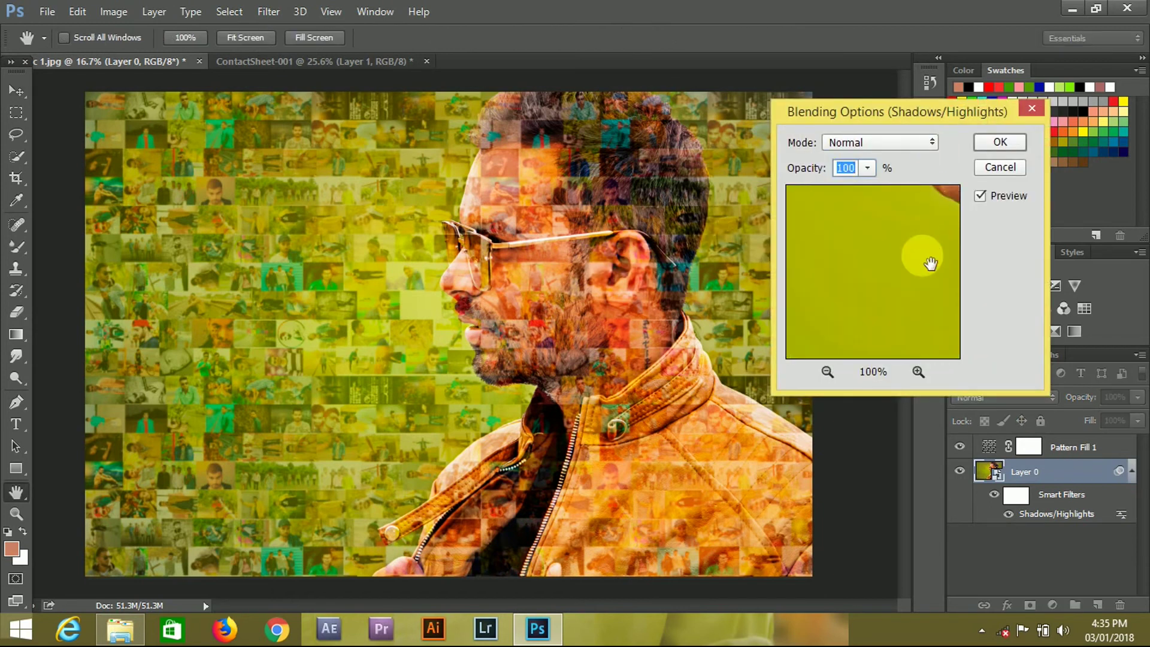
{"action": "left_click_drag", "start_coordinate": [936, 254], "coordinate": [852, 273]}
{"action": "mouse_move", "coordinate": [924, 228]}
{"action": "left_mouse_down"}
{"action": "mouse_move", "coordinate": [872, 308]}
{"action": "mouse_move", "coordinate": [893, 249]}
{"action": "mouse_move", "coordinate": [881, 268]}
{"action": "left_mouse_up"}
{"action": "mouse_move", "coordinate": [868, 168]}
{"action": "left_mouse_down"}
{"action": "mouse_move", "coordinate": [839, 187]}
{"action": "mouse_move", "coordinate": [809, 186]}
{"action": "left_mouse_up"}
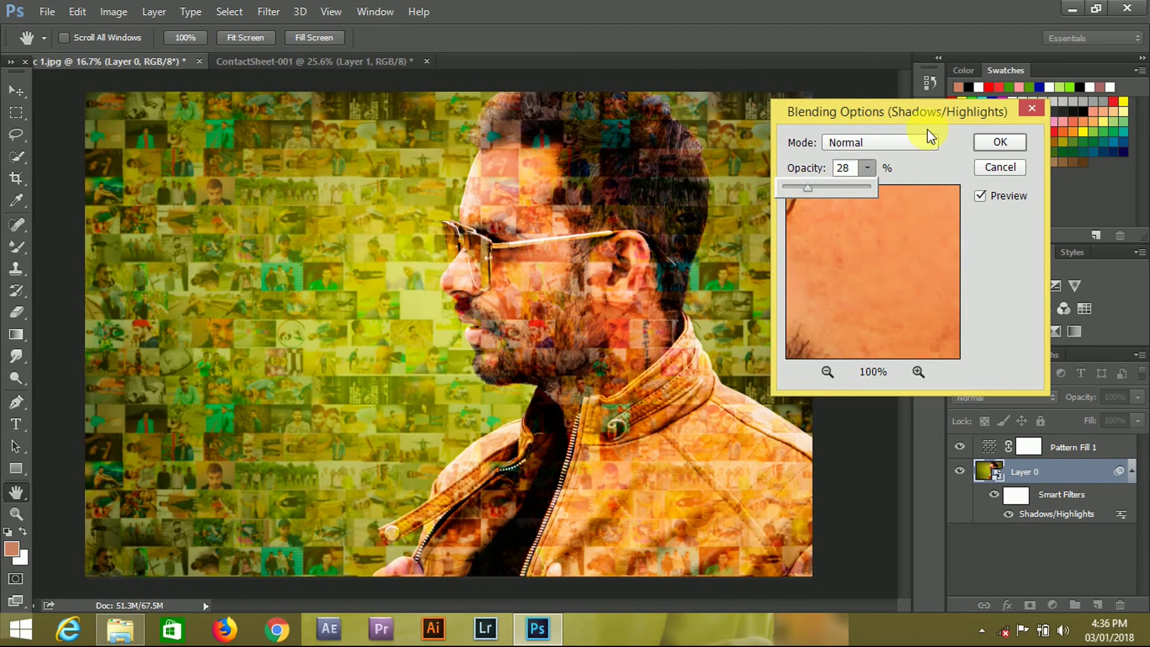
{"action": "left_click", "coordinate": [898, 142]}
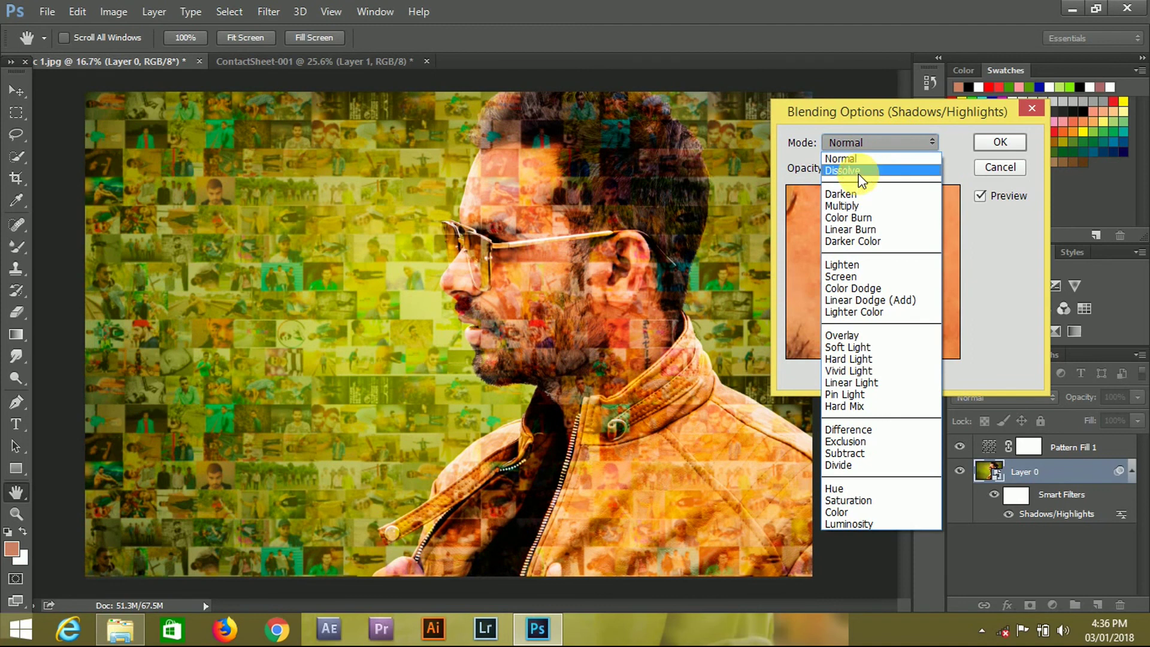
{"action": "left_click", "coordinate": [863, 172]}
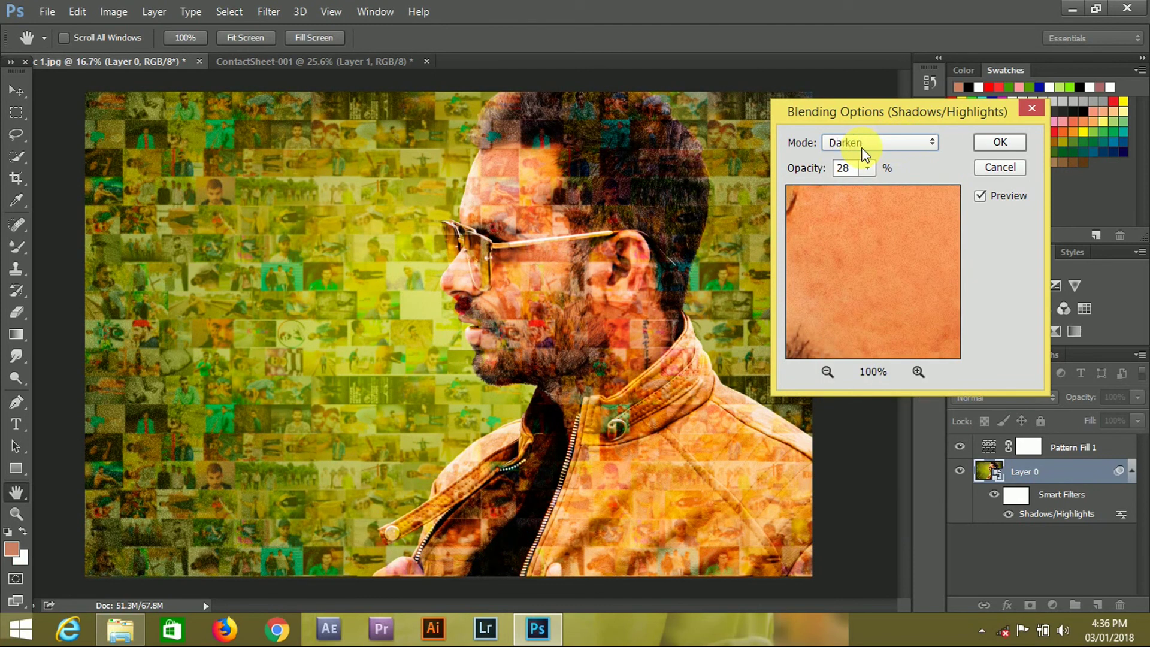
{"action": "scroll", "coordinate": [861, 147], "scroll_direction": "down", "scroll_amount": 1}
{"action": "scroll", "coordinate": [861, 147], "scroll_direction": "up", "scroll_amount": 1}
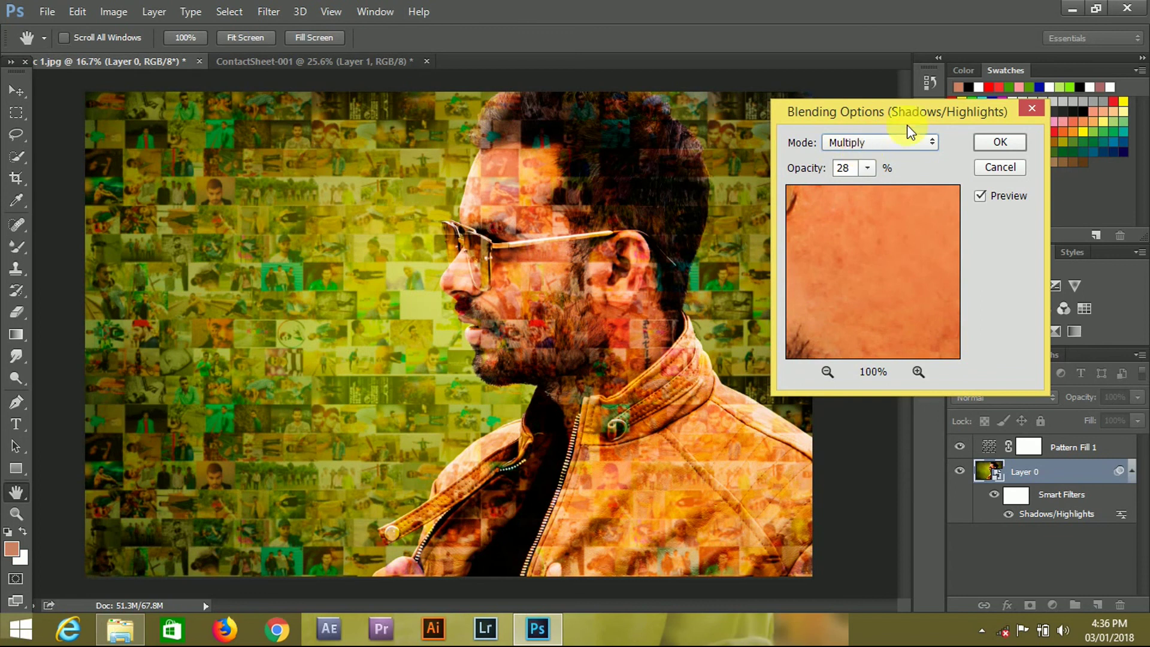
{"action": "left_click", "coordinate": [996, 142]}
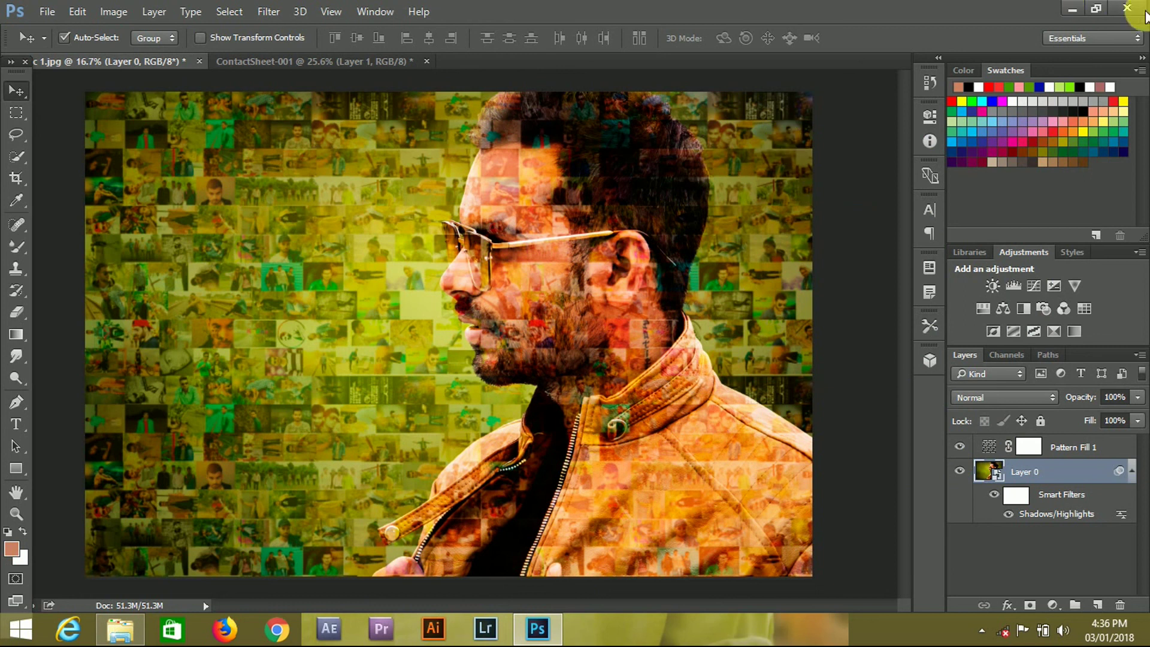
- Minimize Photoshop and open photo mosic1 from the desktop
{"action": "left_click", "coordinate": [1071, 7]}
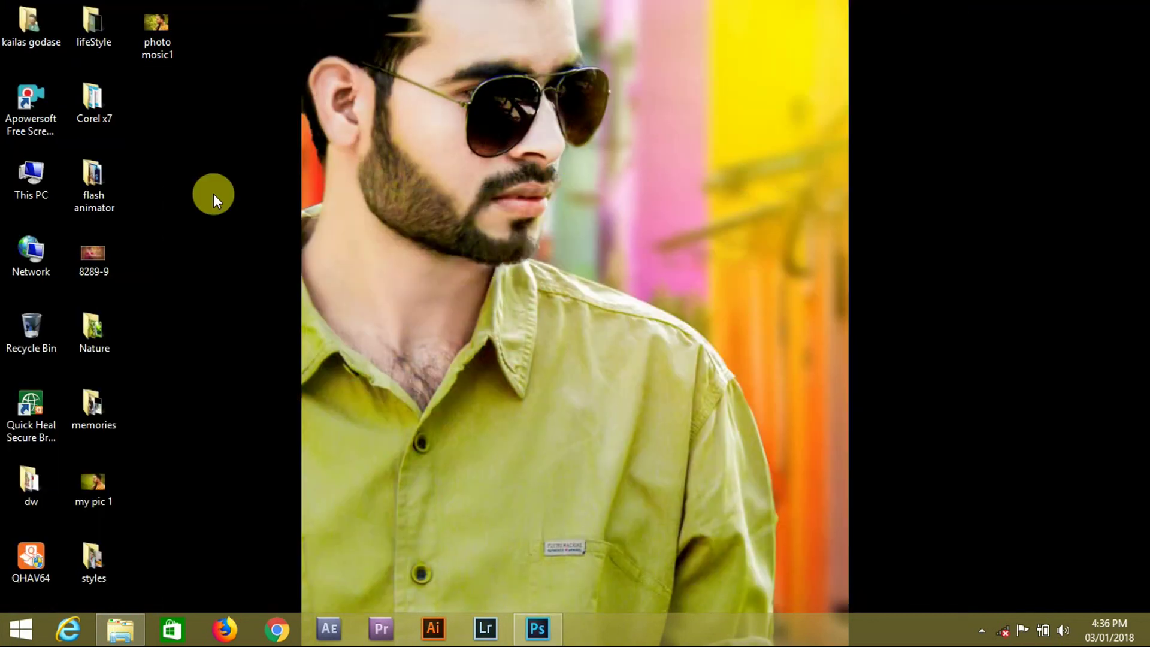
{"action": "double_click", "coordinate": [154, 24]}
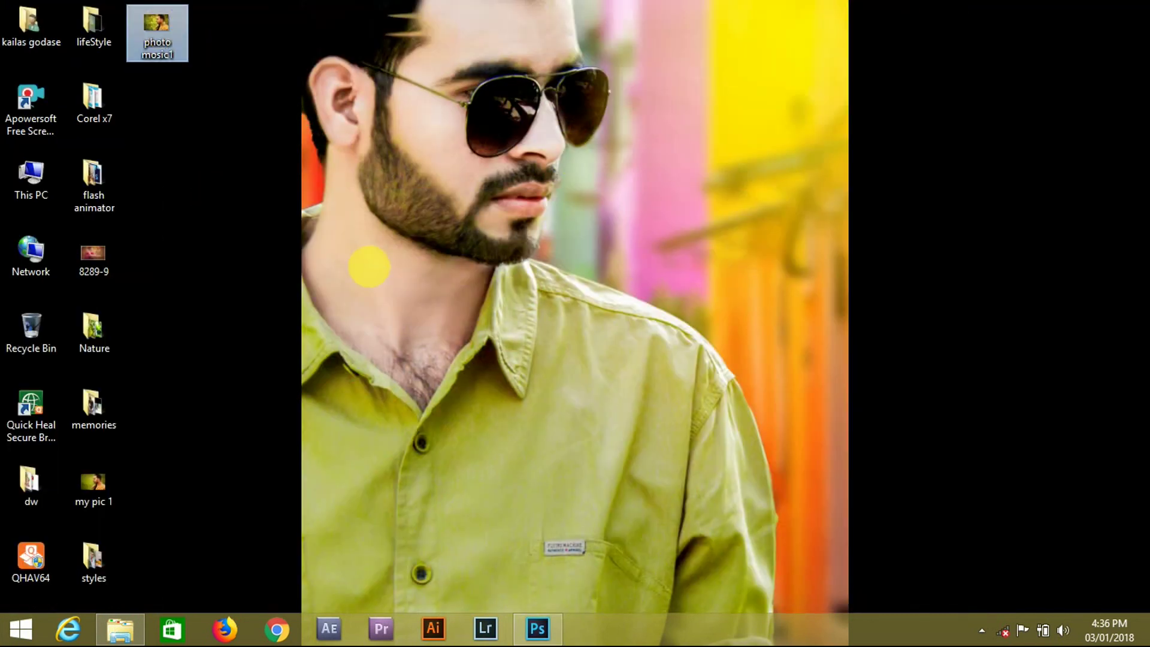